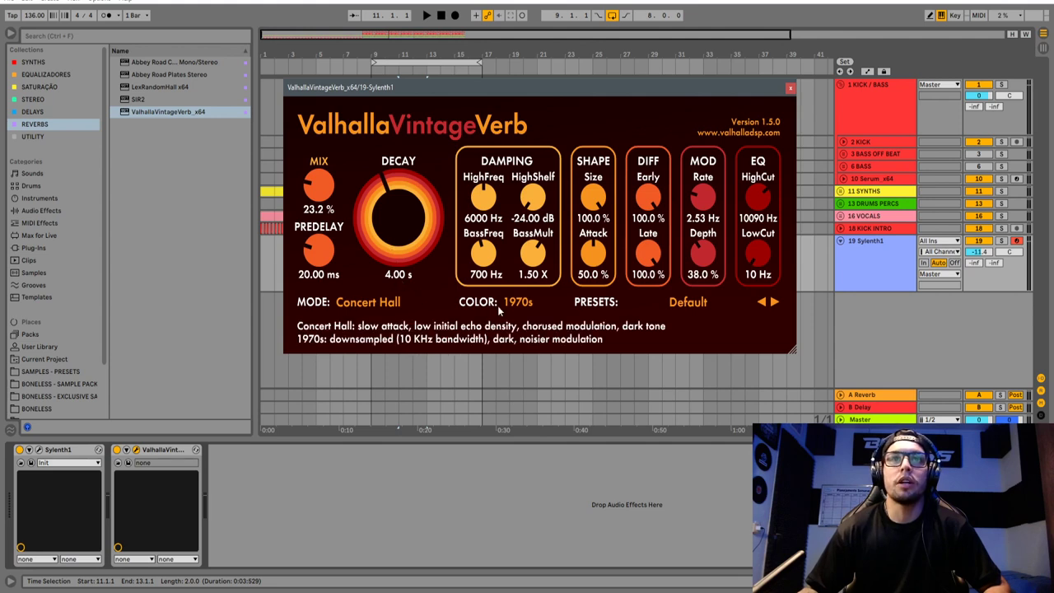
Step: Set the ValhallaVintageVerb low cut to 480 Hz and close the reverb window
left_click_drag(765, 257, 766, 208)
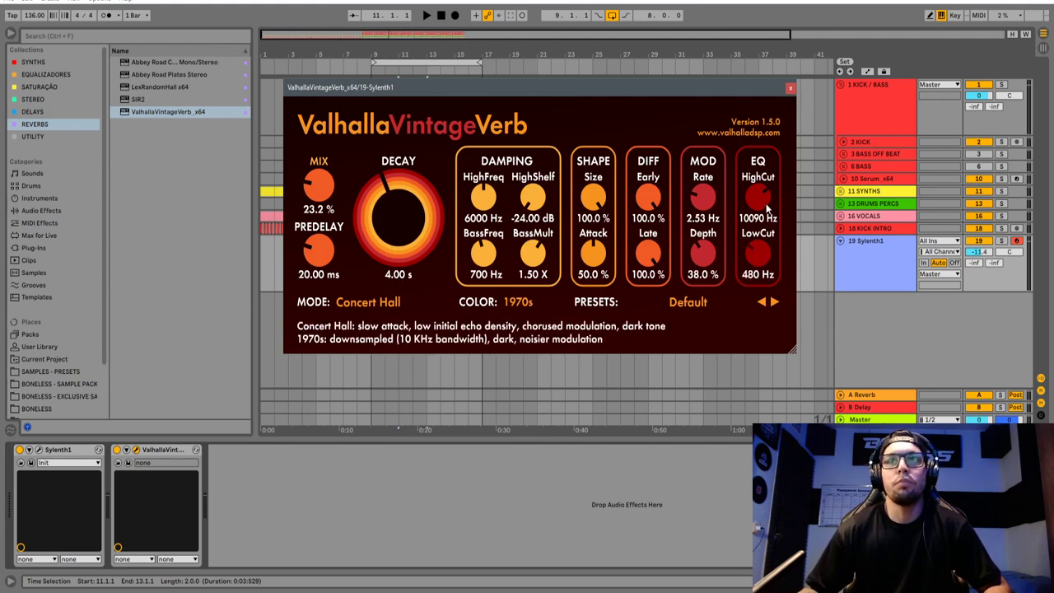
left_click(790, 88)
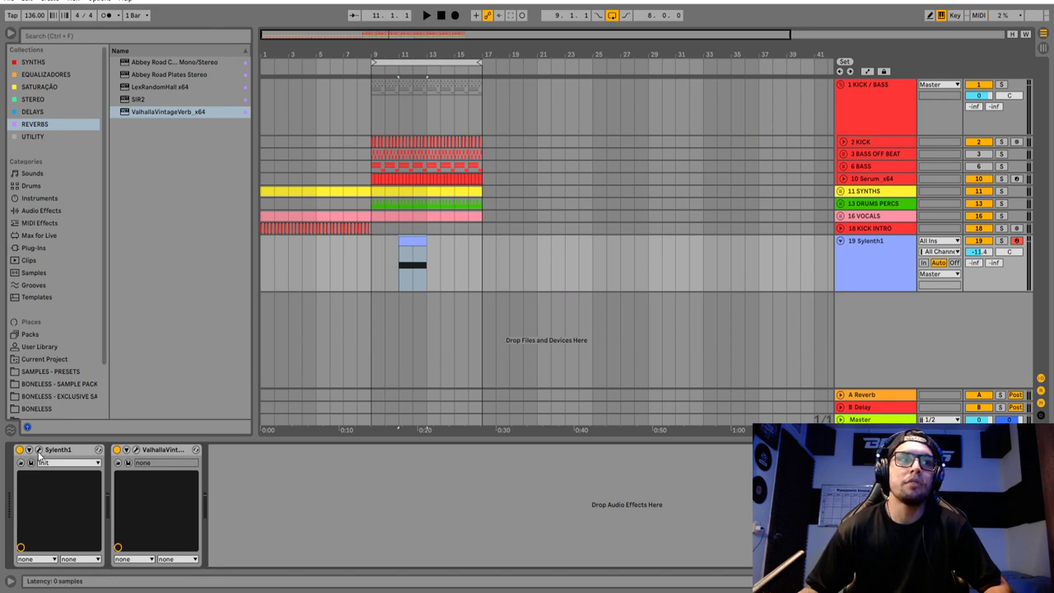
Step: Open the Sylenth1 synth, solo its track and play back the clip
left_click(39, 450)
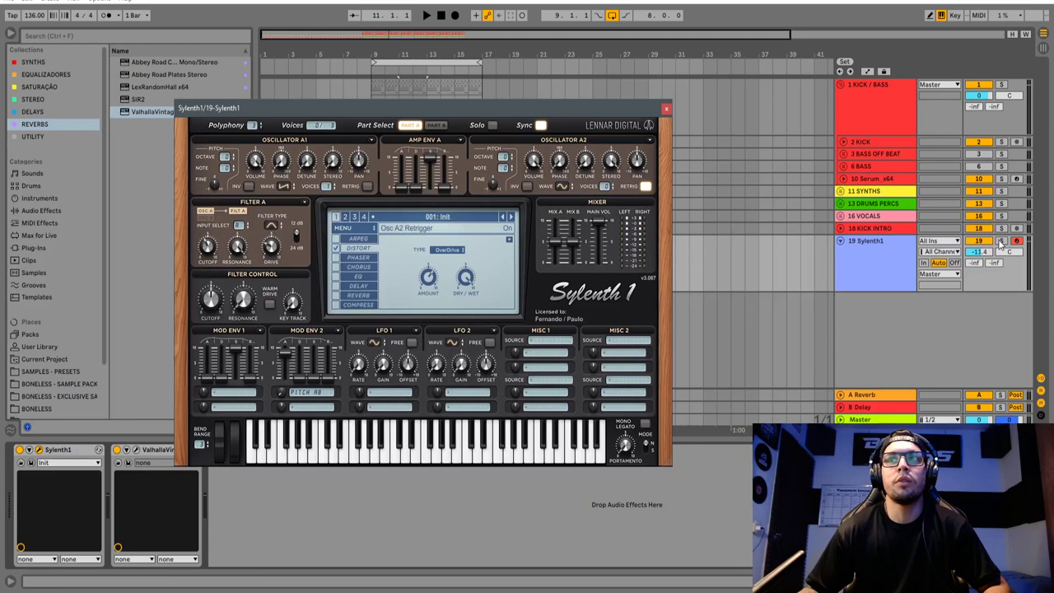
left_click(1001, 241)
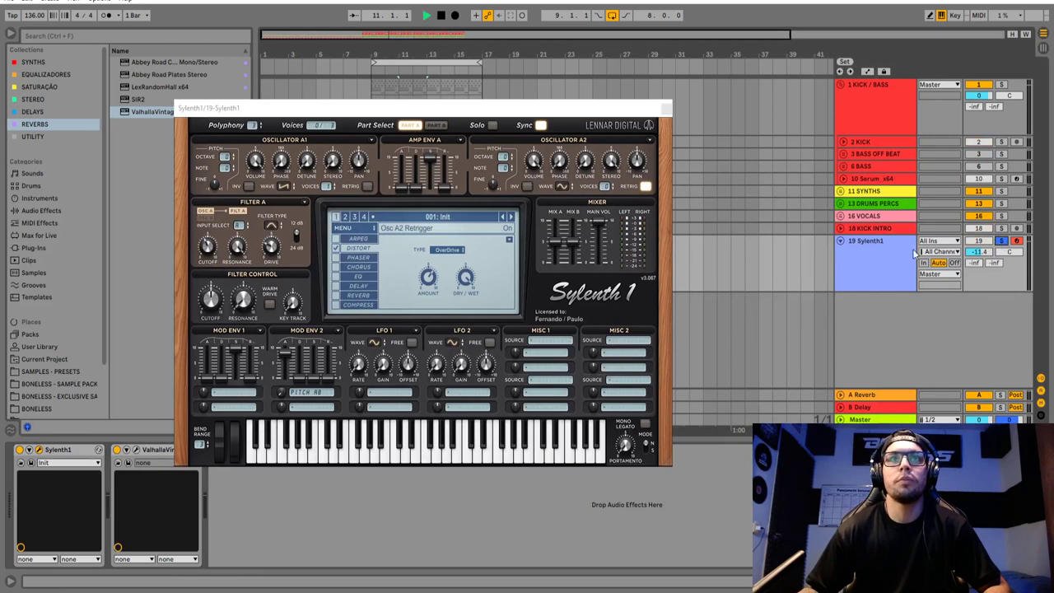
key("space")
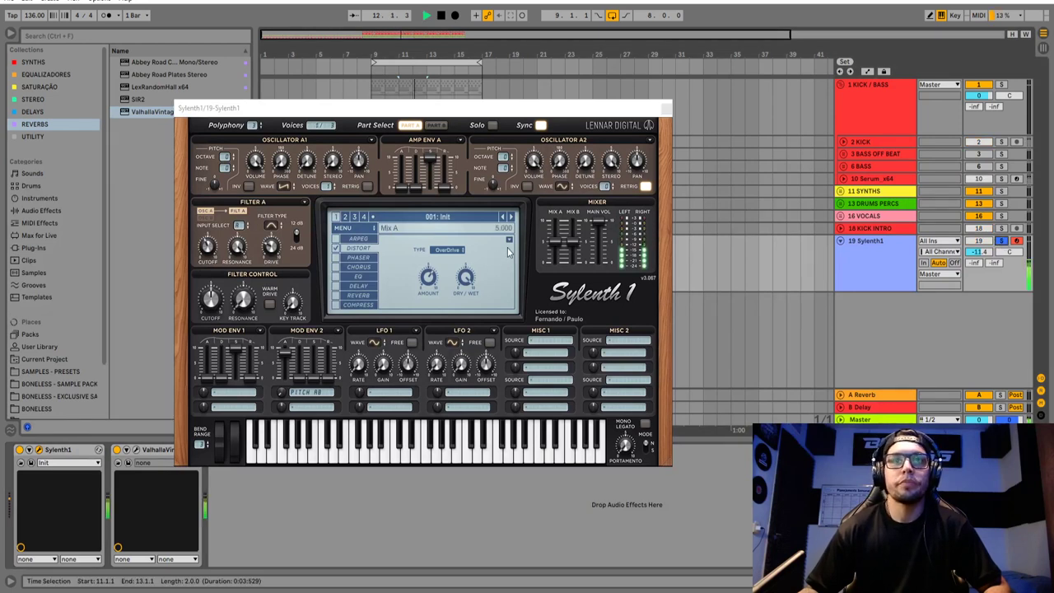
key("space")
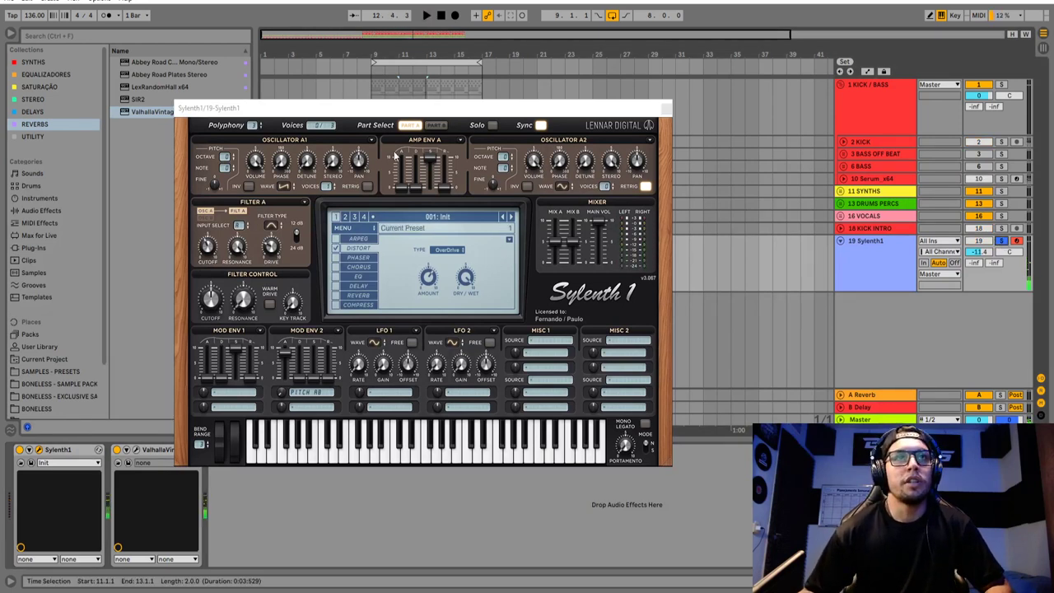
Step: Adjust the filter type and cutoff of Filter A in Sylenth1
left_click_drag(406, 108, 413, 141)
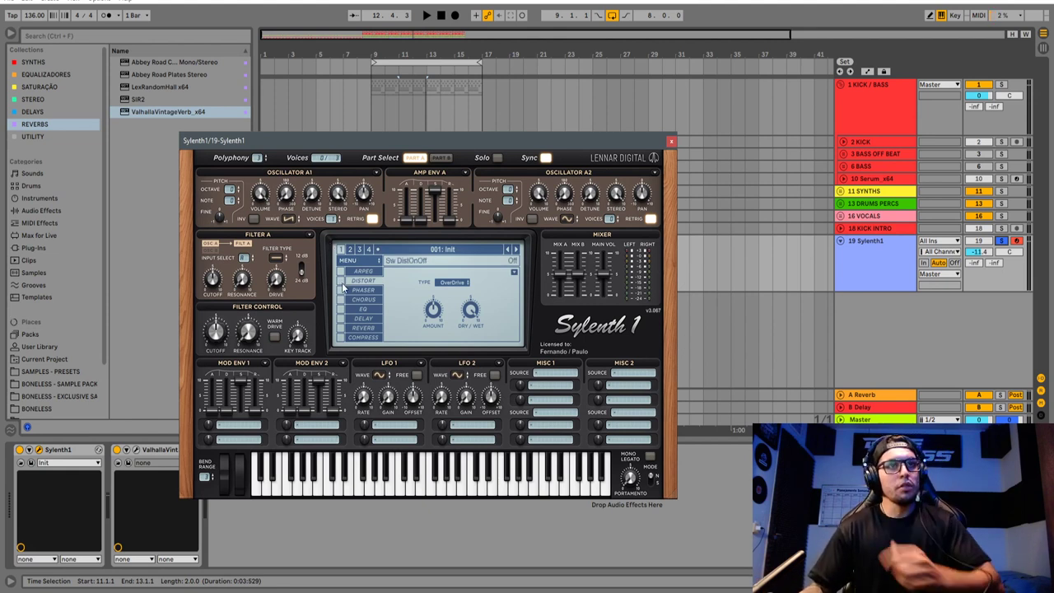
left_click(275, 259)
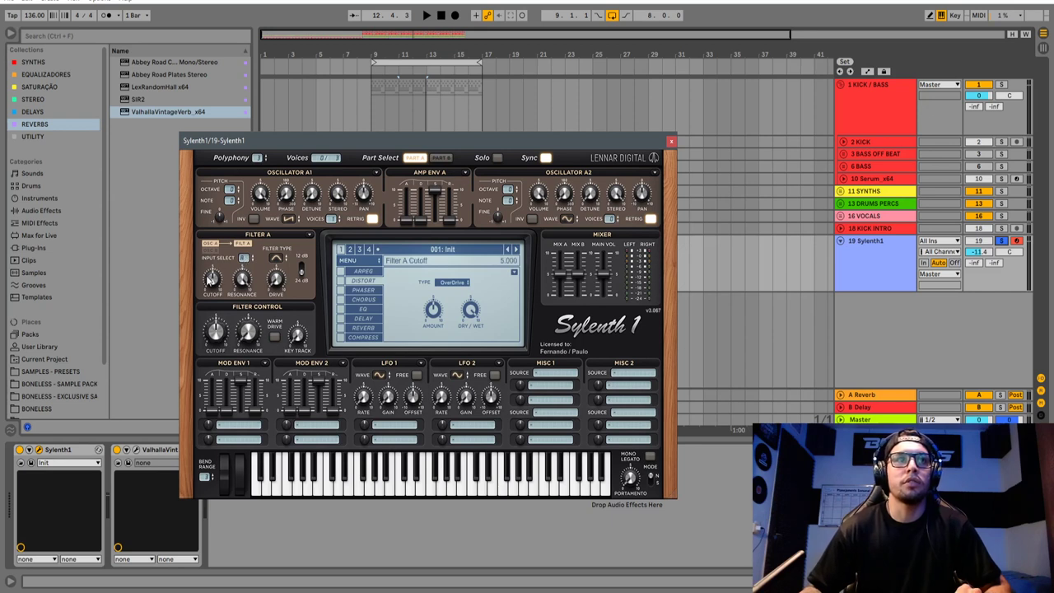
left_click_drag(215, 287, 225, 262)
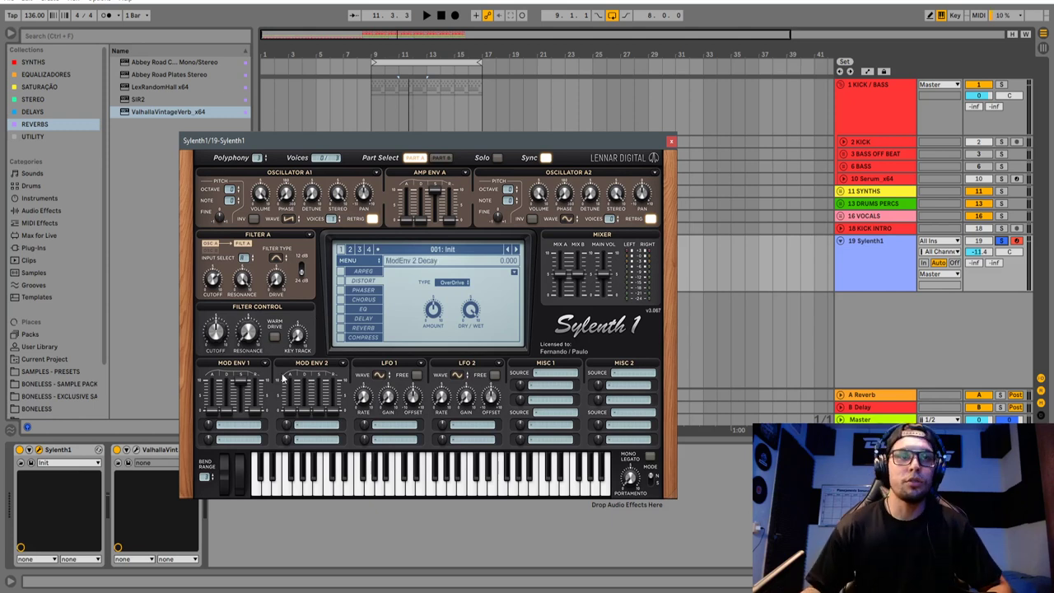
Step: Route Mod Env 1 to Pitch A and B with an amount of -10 and attack of 10, and audition it
left_click(248, 426)
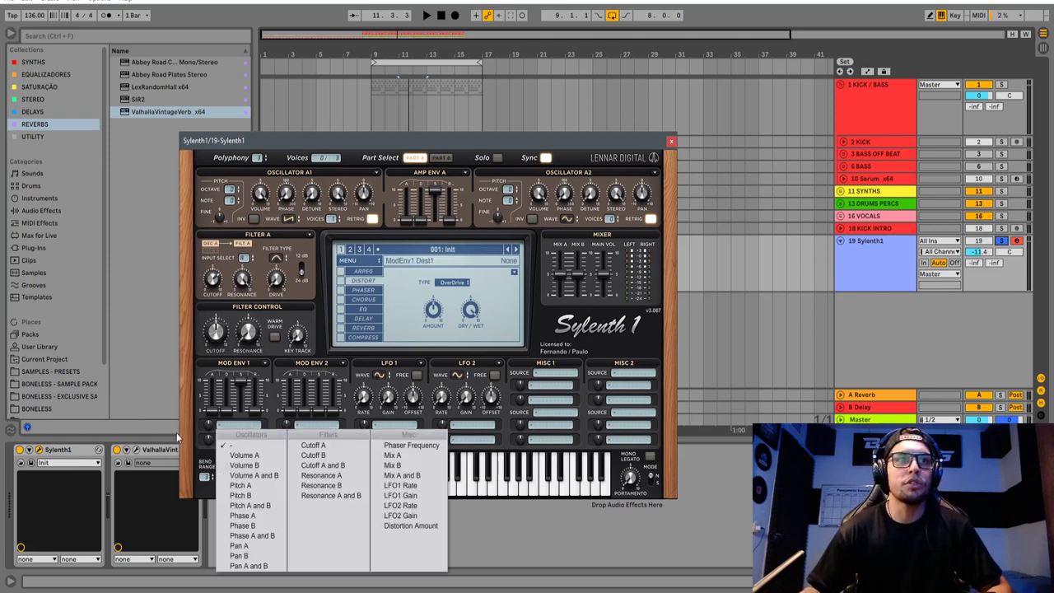
left_click(249, 504)
left_click_drag(238, 380, 249, 407)
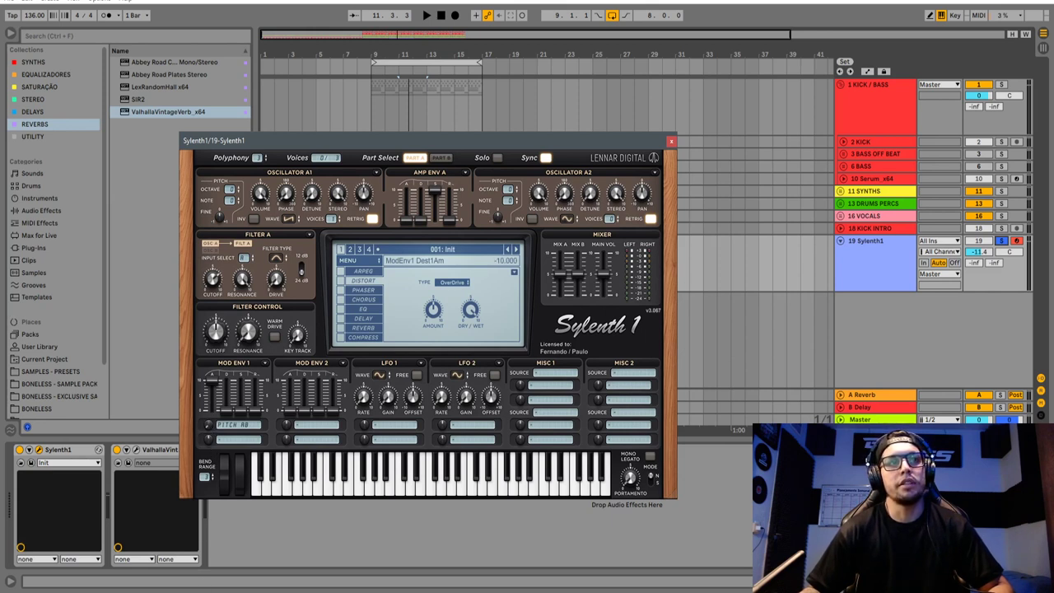
key("space")
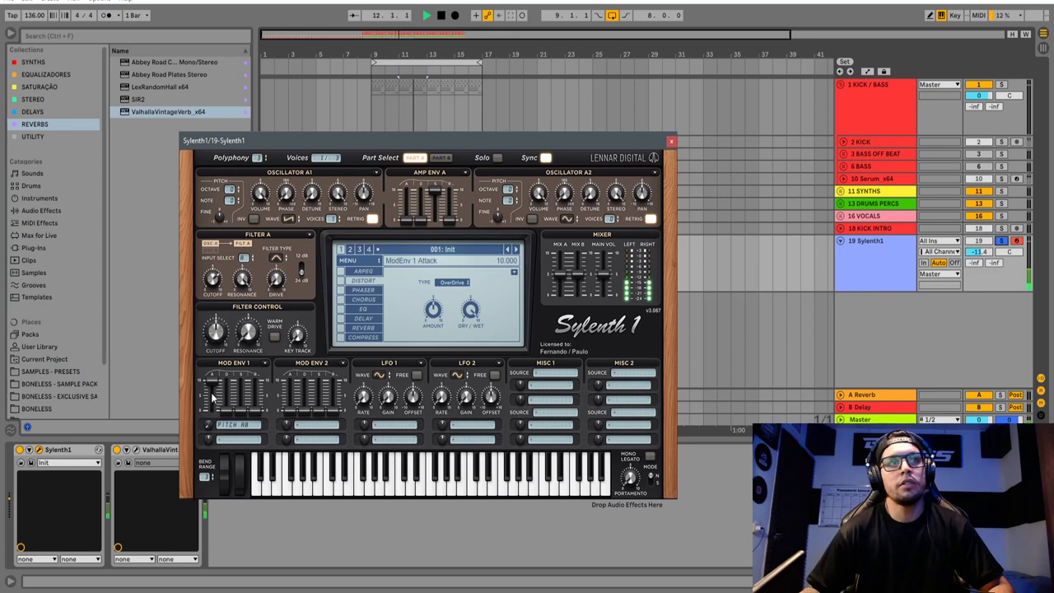
key("space")
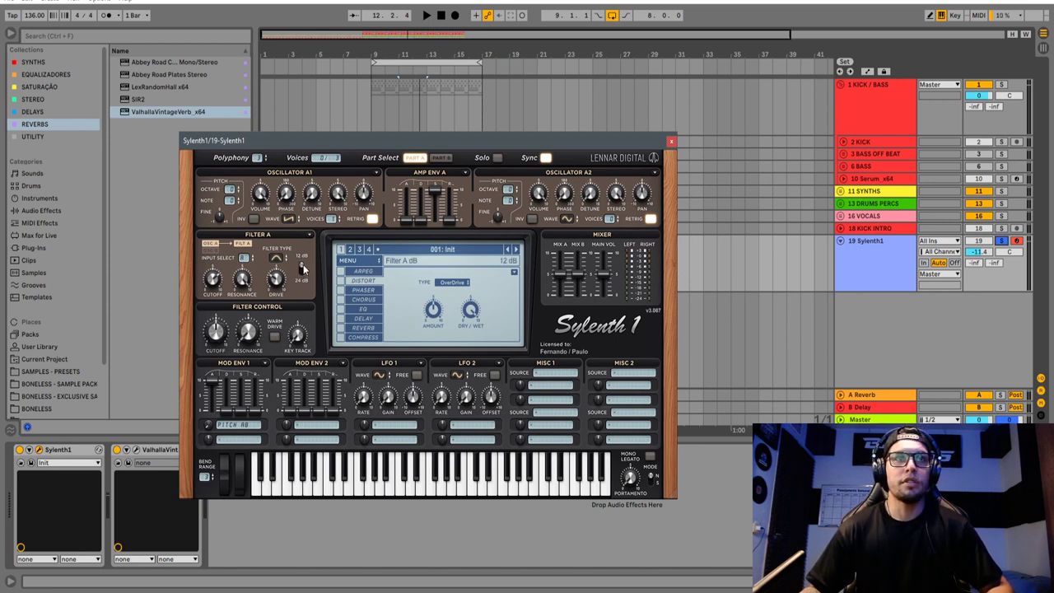
key("space")
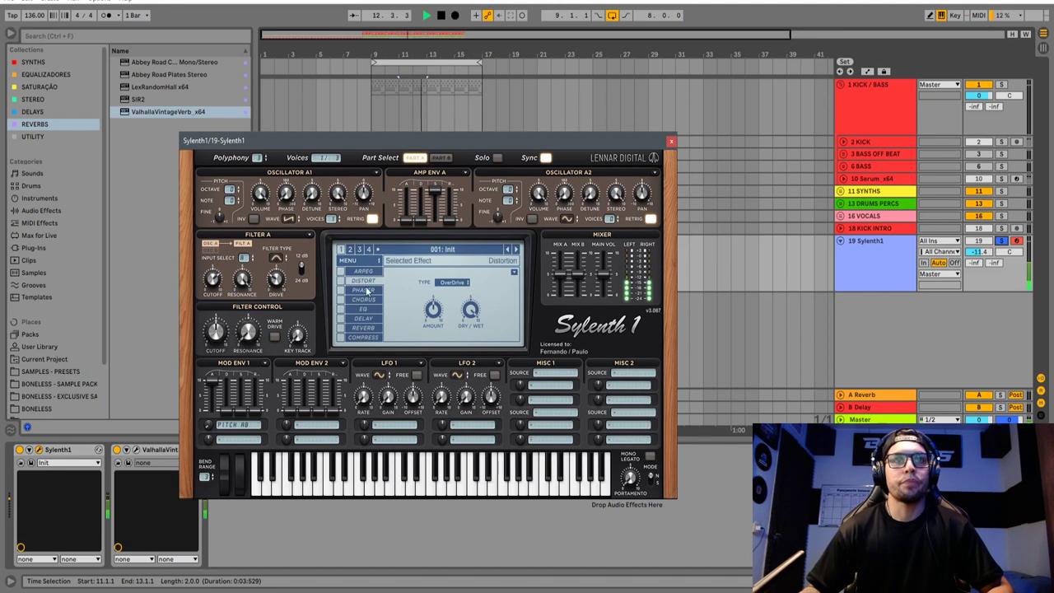
key("space")
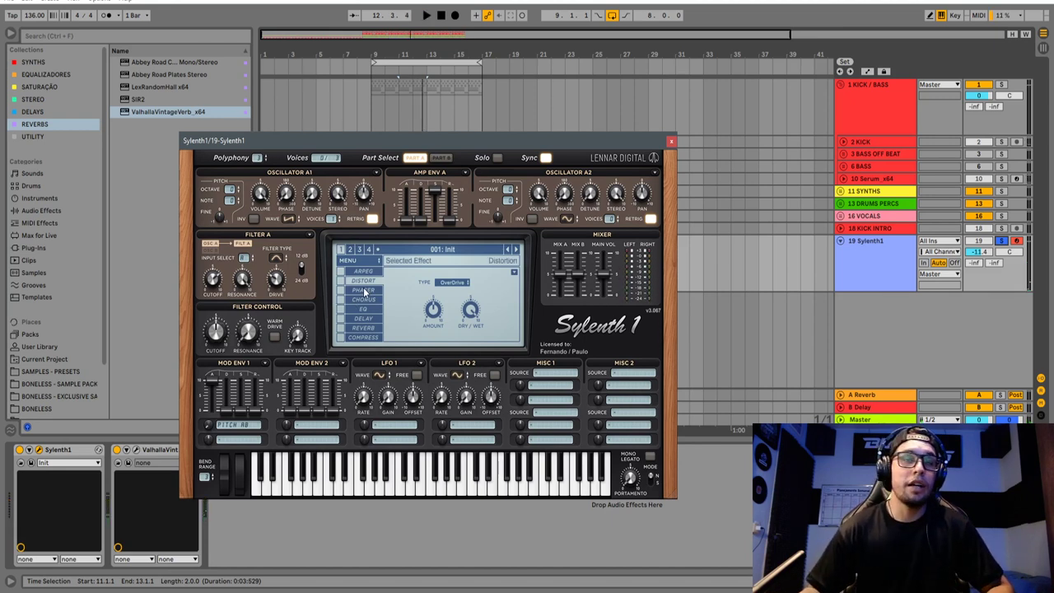
Step: Enable the OverDrive distortion, raise its amount to about 9 and audition the sound
left_click(341, 281)
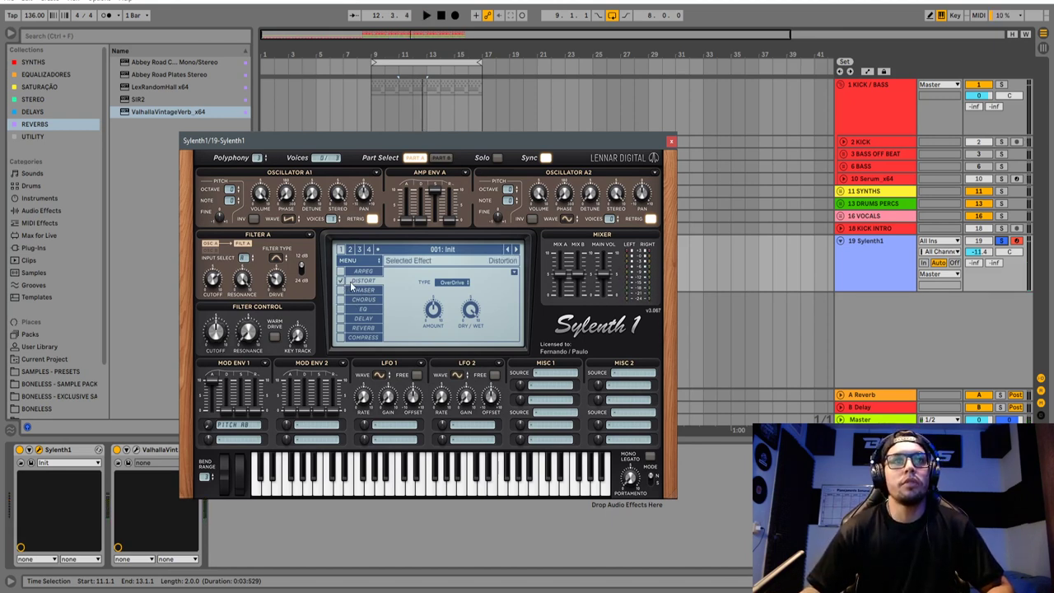
key("space")
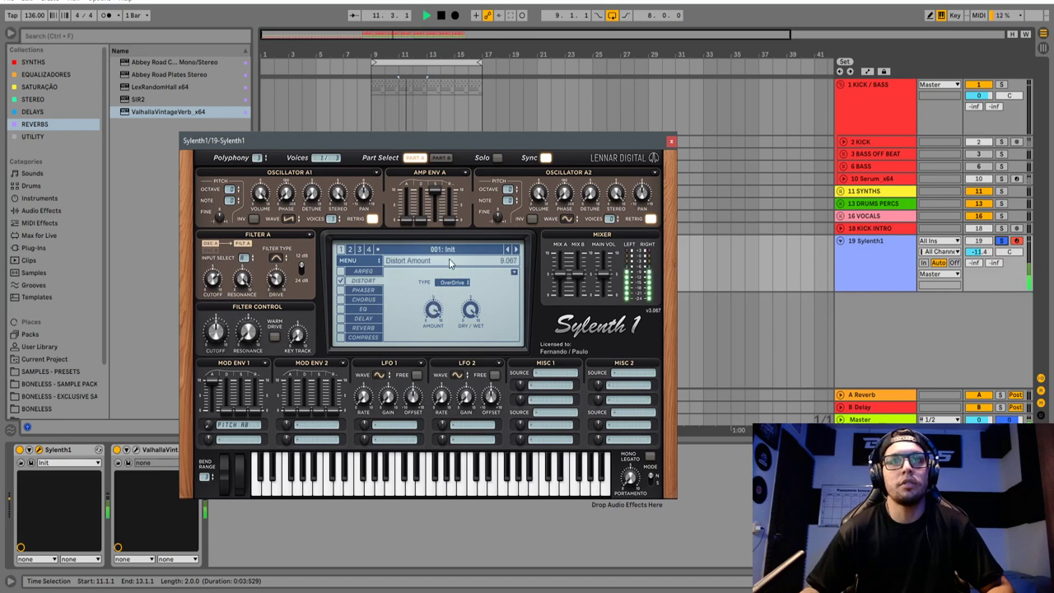
key("space")
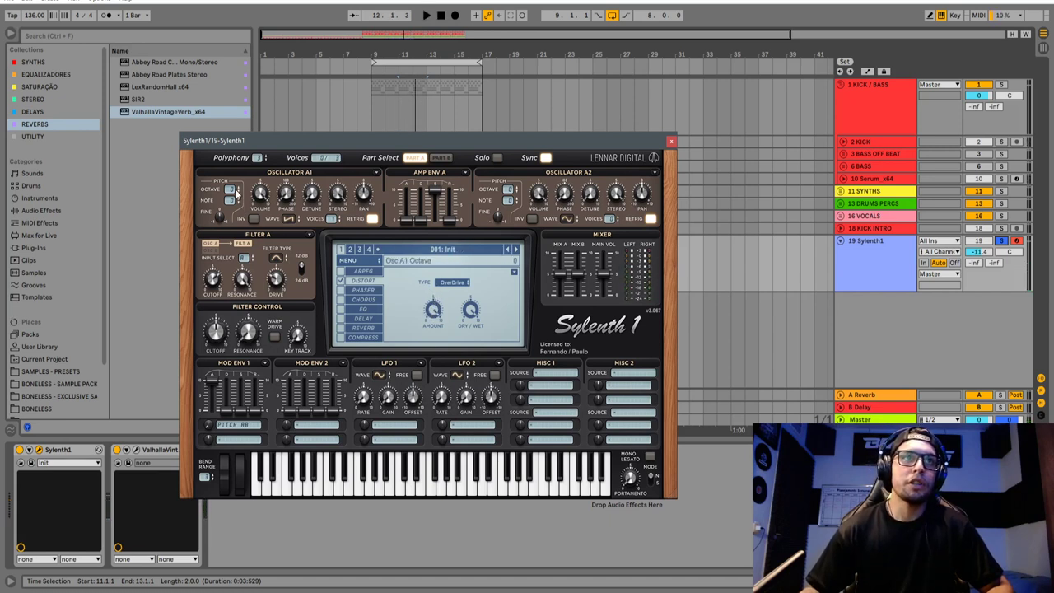
Step: Lower Oscillator A1's octave to -1 and play the sound
left_click_drag(237, 193, 237, 209)
key("space")
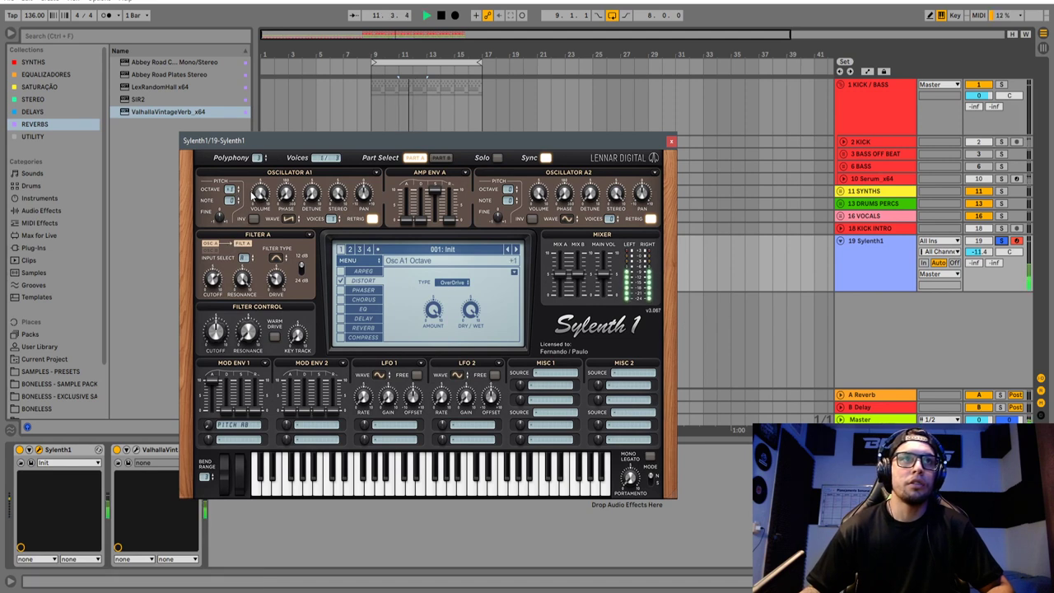
key("space")
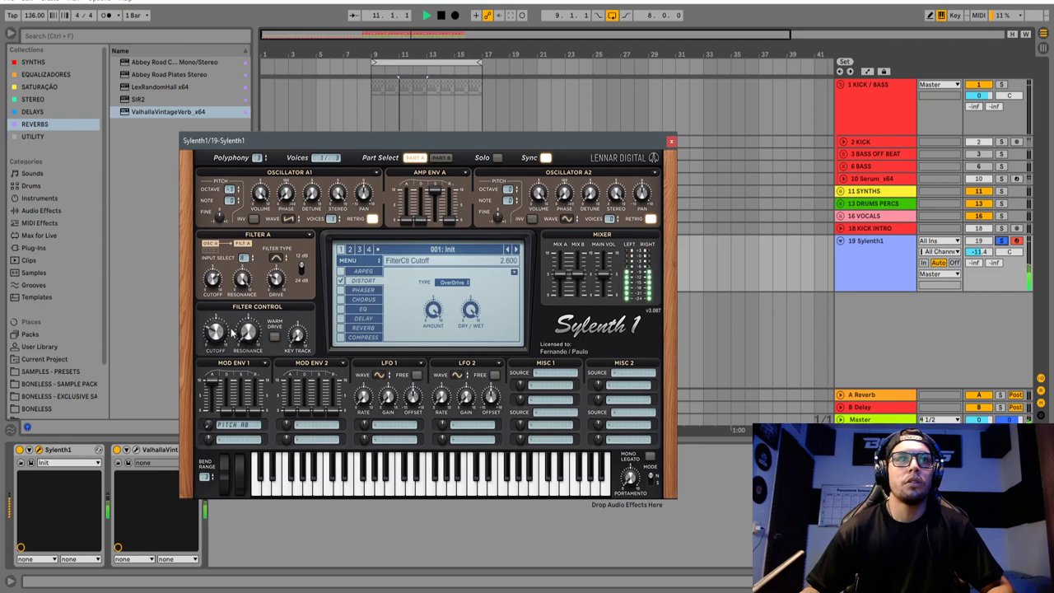
Step: Adjust the Filter Control cutoff and the Filter A cutoff while listening to the sound
key("space")
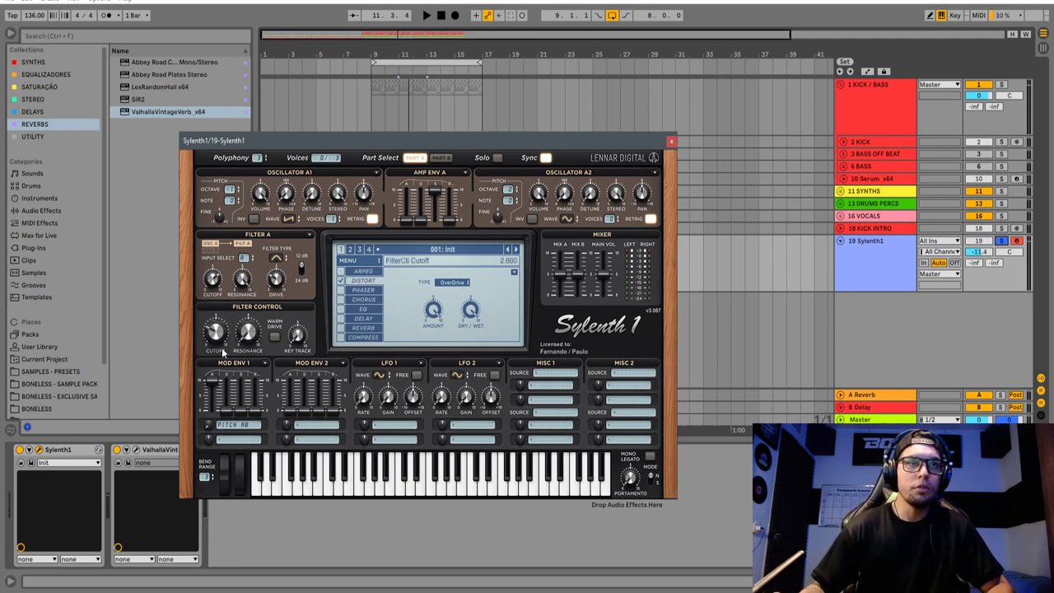
left_click_drag(206, 280, 216, 300)
key("space")
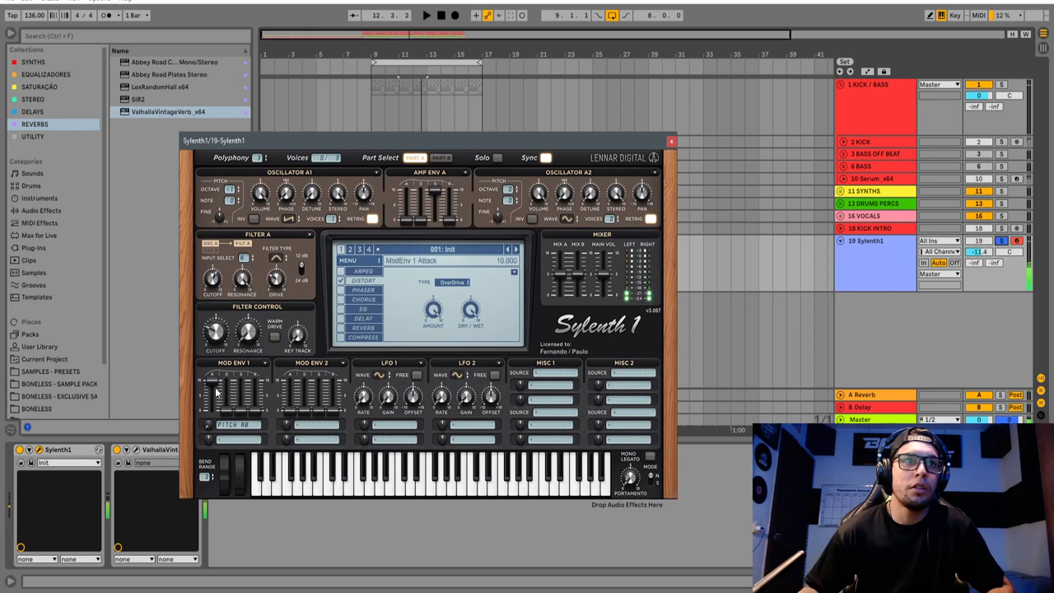
Step: Try Mod Env 1 attack values of about 8.2 and 5 during playback, and raise the attack back up
left_click_drag(214, 409, 214, 417)
key("space")
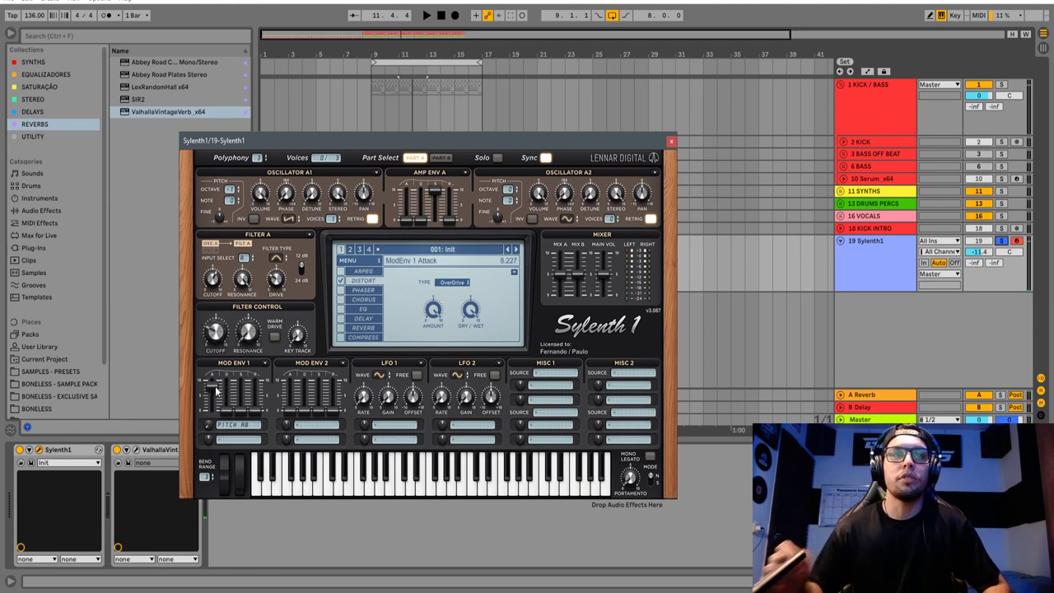
key("space")
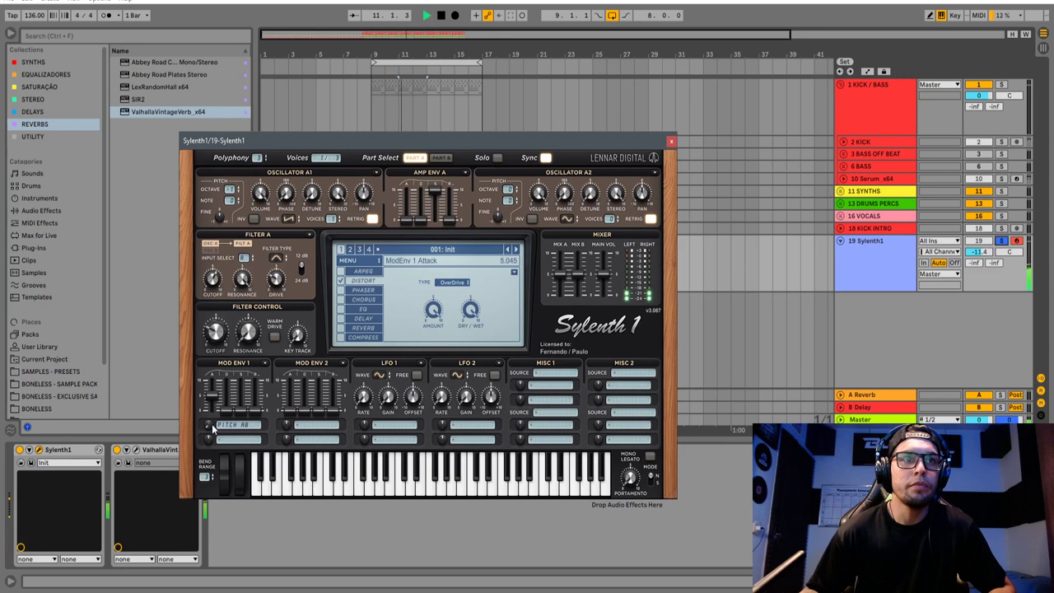
left_click_drag(216, 392, 221, 382)
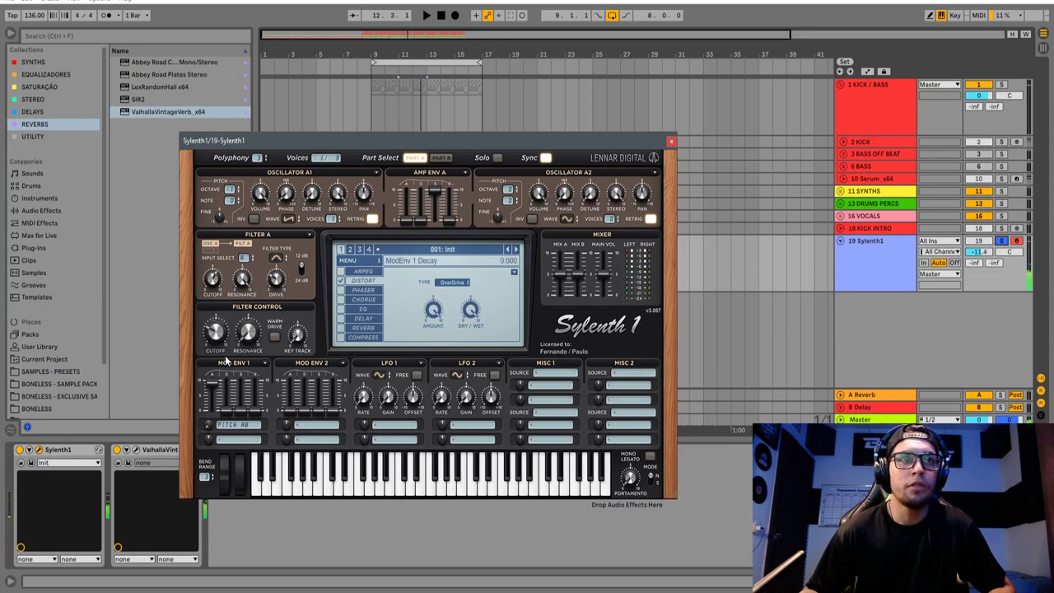
Step: Sweep the Filter A cutoff during playback and raise the Amp Env A release to about 1.78
mouse_move(210, 282)
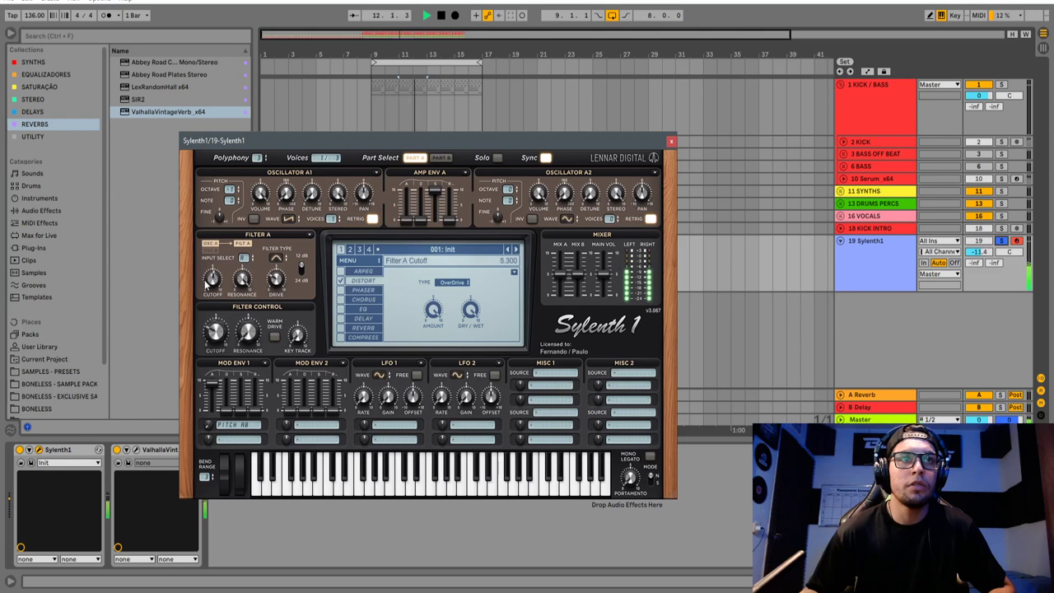
mouse_move(204, 288)
left_mouse_down()
mouse_move(223, 270)
mouse_move(221, 281)
left_mouse_up()
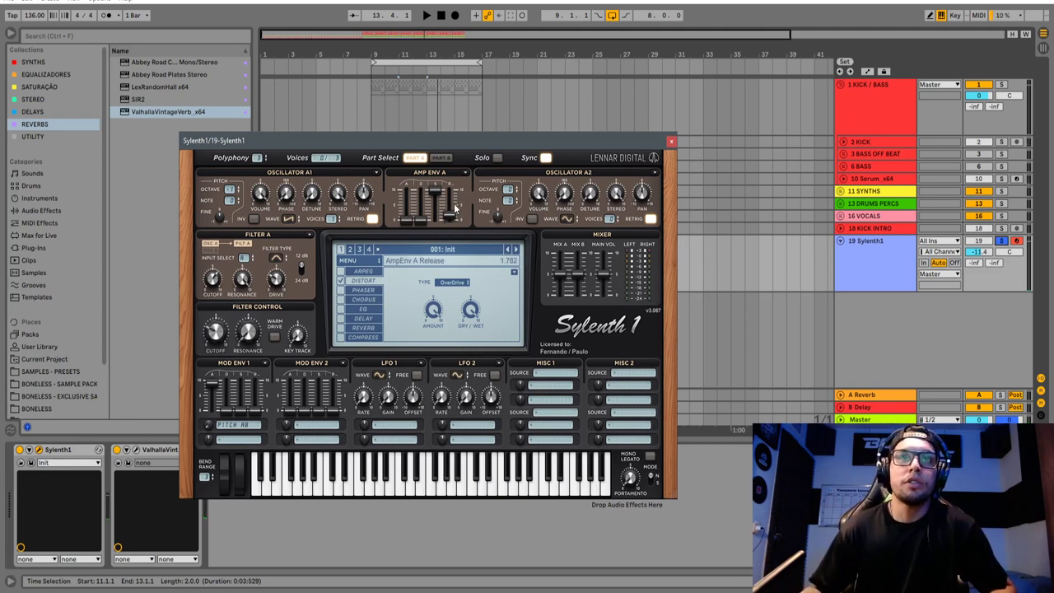
Step: Move the Sylenth1 window to uncover and select the MIDI clip, and close the synth window
left_click_drag(448, 142, 451, 286)
left_click(412, 255)
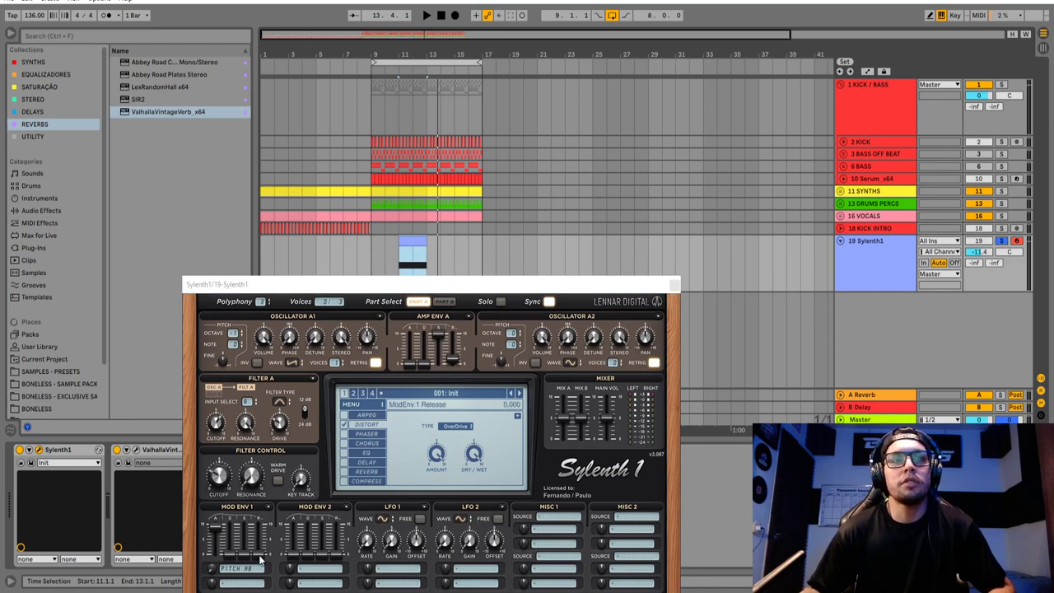
left_click_drag(523, 289, 563, 158)
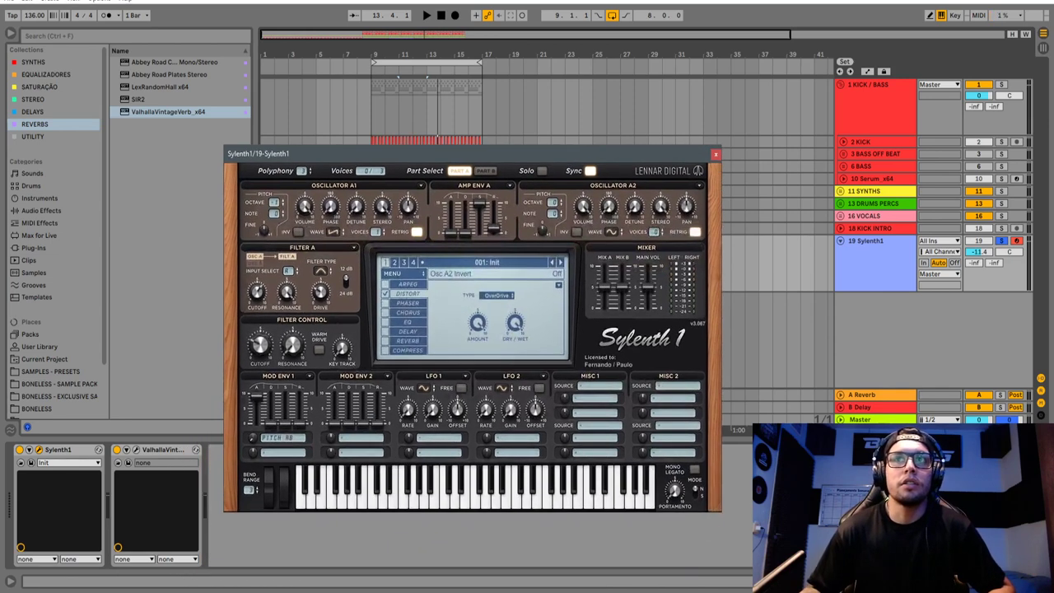
left_click(715, 155)
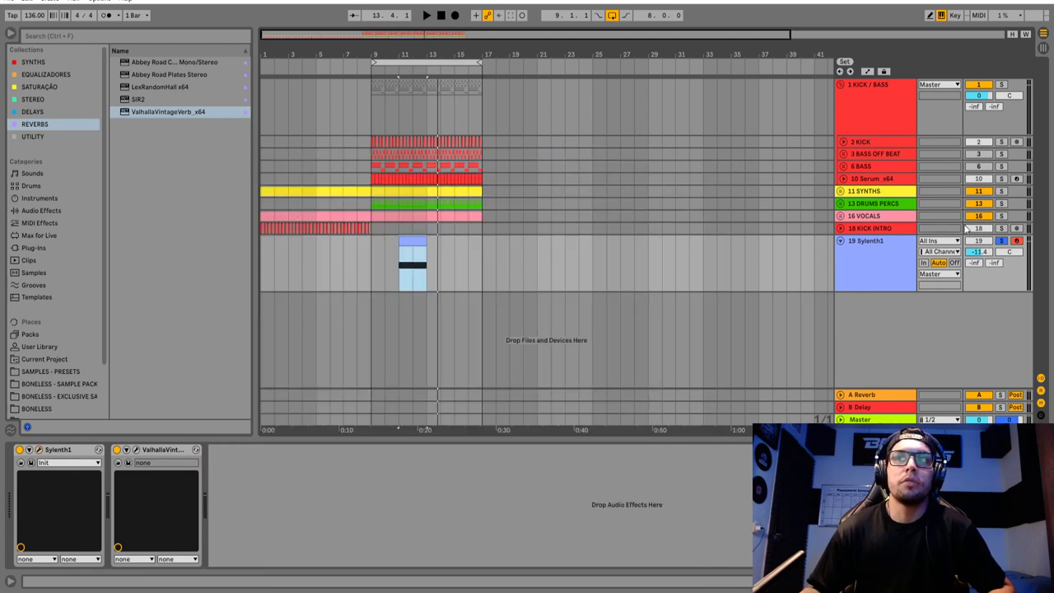
Step: Unsolo the Sylenth1 track, select its clip and play the sound together with the full arrangement
left_click(1002, 241)
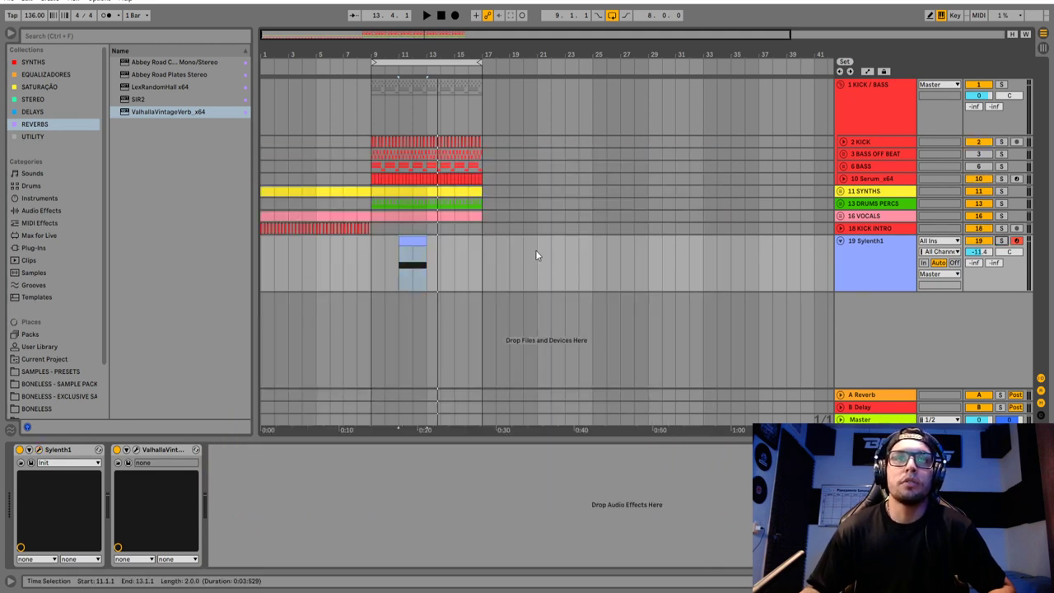
left_click(409, 242)
key("space")
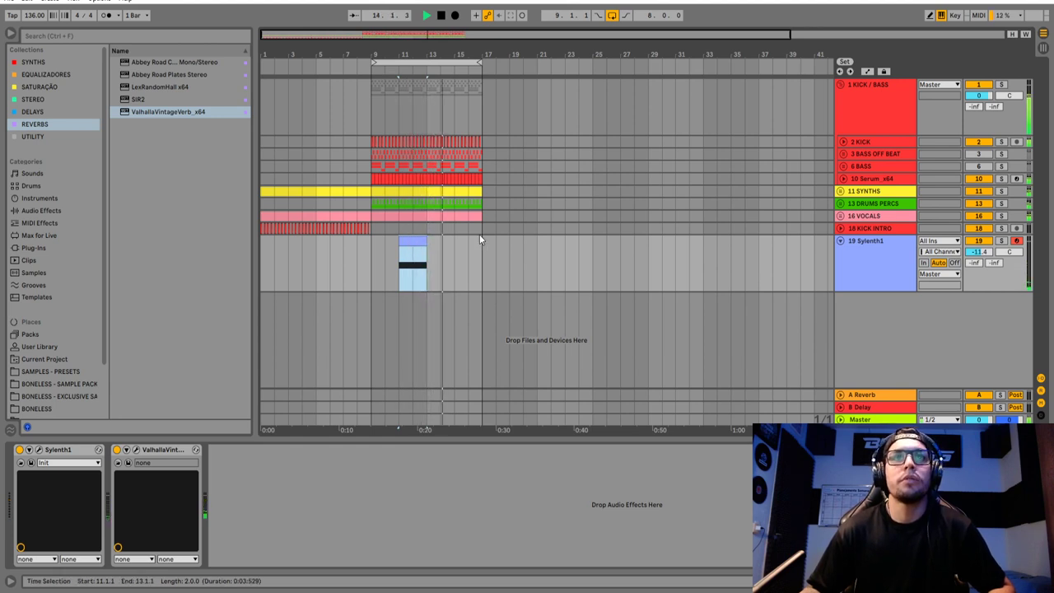
key("space")
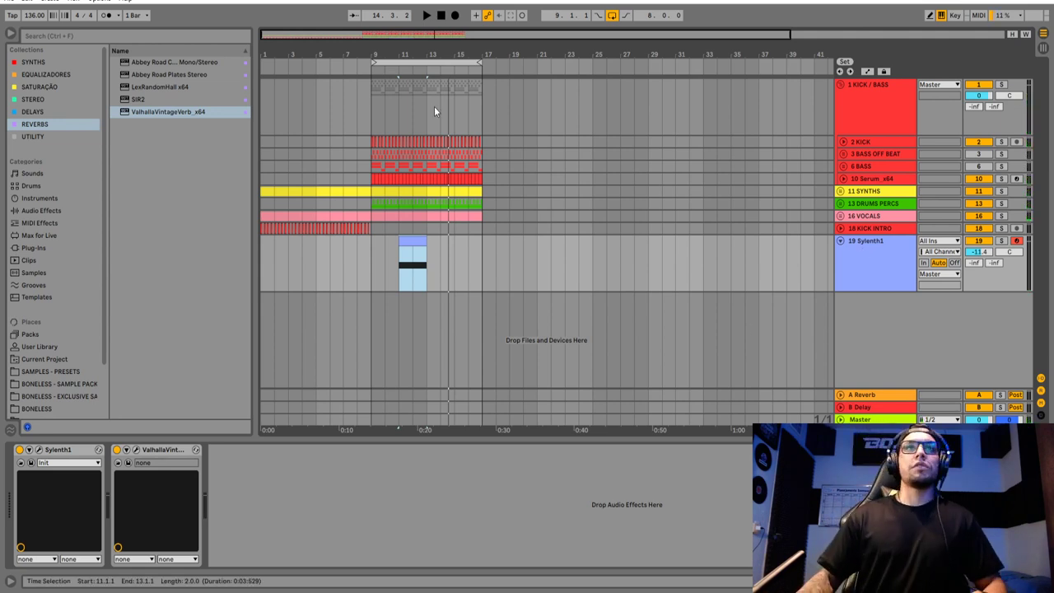
Step: Collapse the KICK / BASS group track in the arrangement
left_click_drag(485, 55, 484, 78)
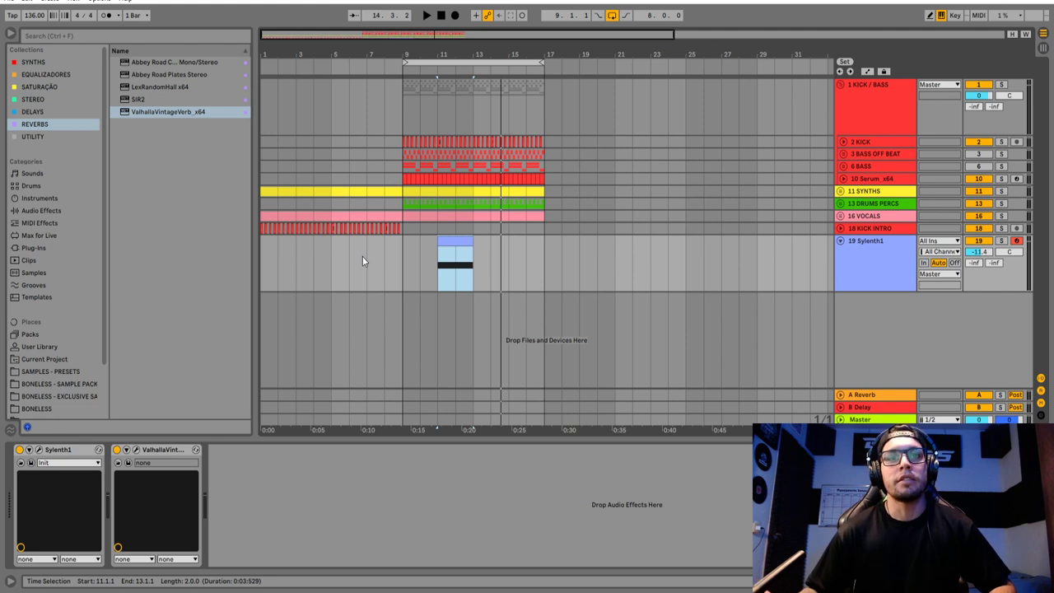
left_click(879, 331)
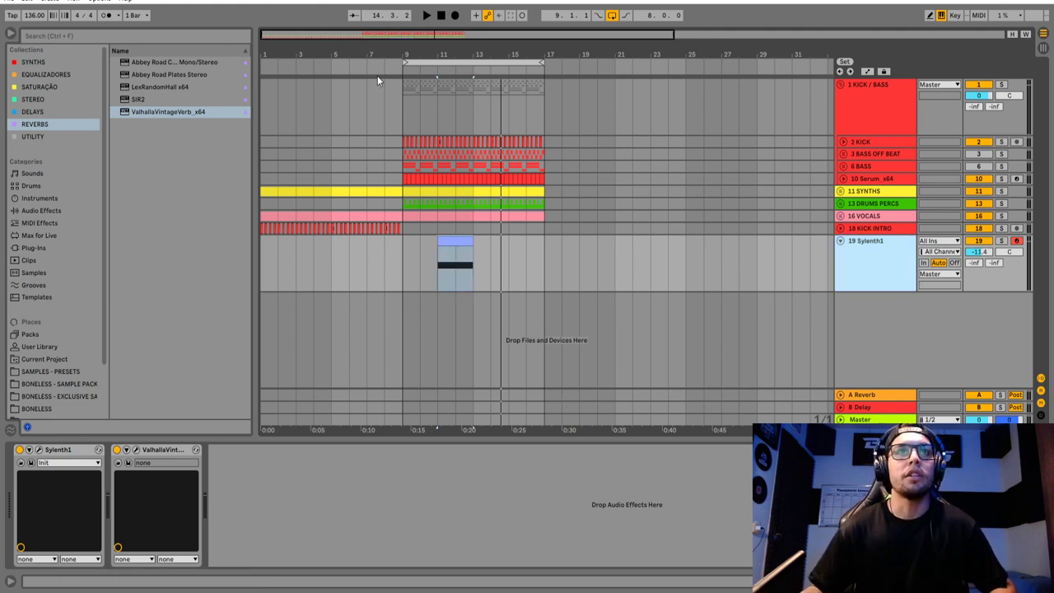
left_click(375, 101)
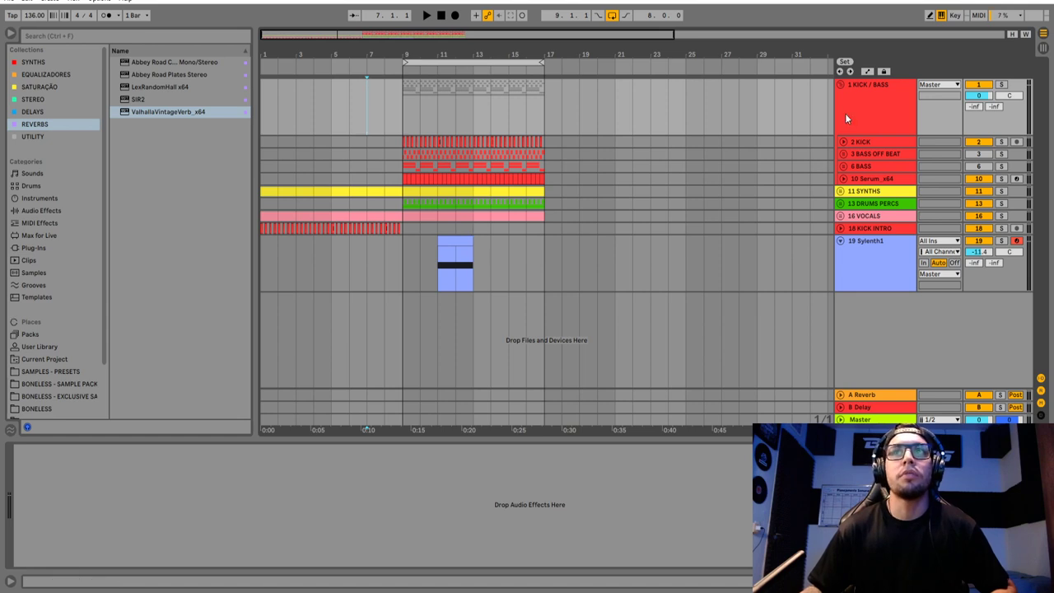
left_click(839, 85)
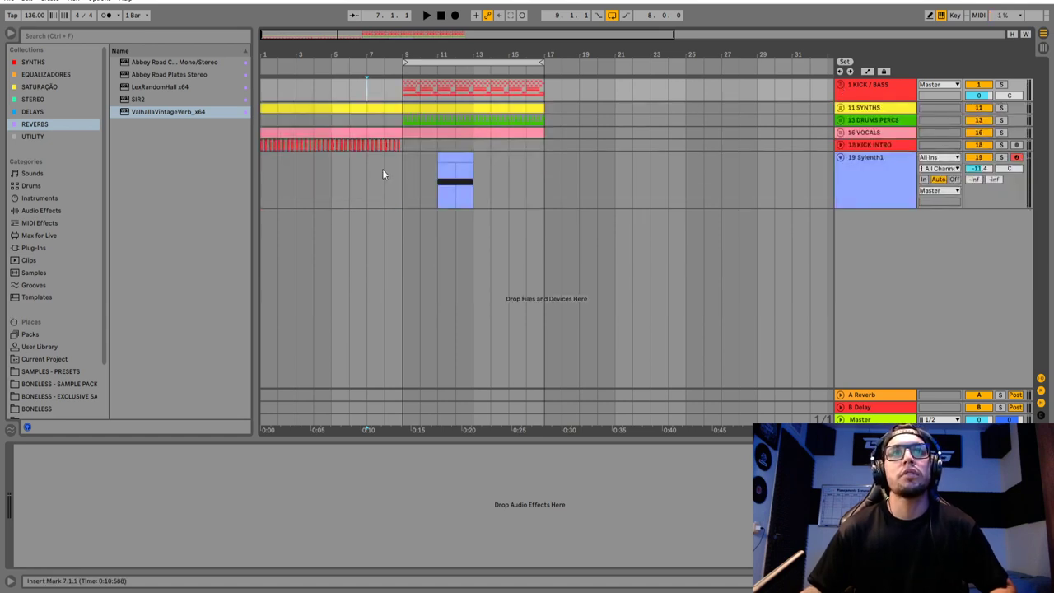
Step: Play the arrangement from bar 7 and lower the Sylenth1 track volume to -15.3 dB
left_click(362, 175)
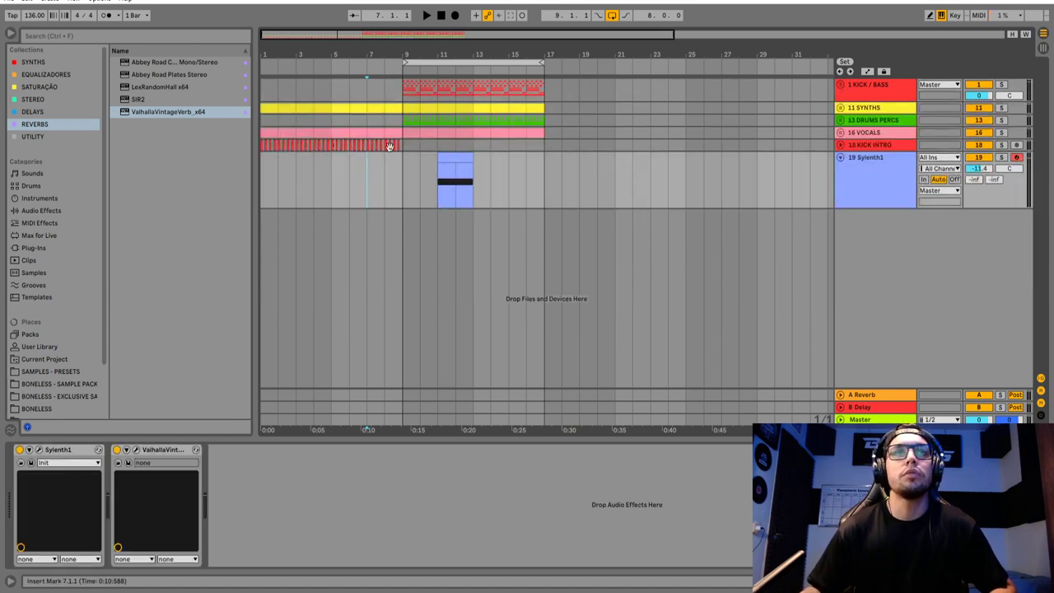
key("space")
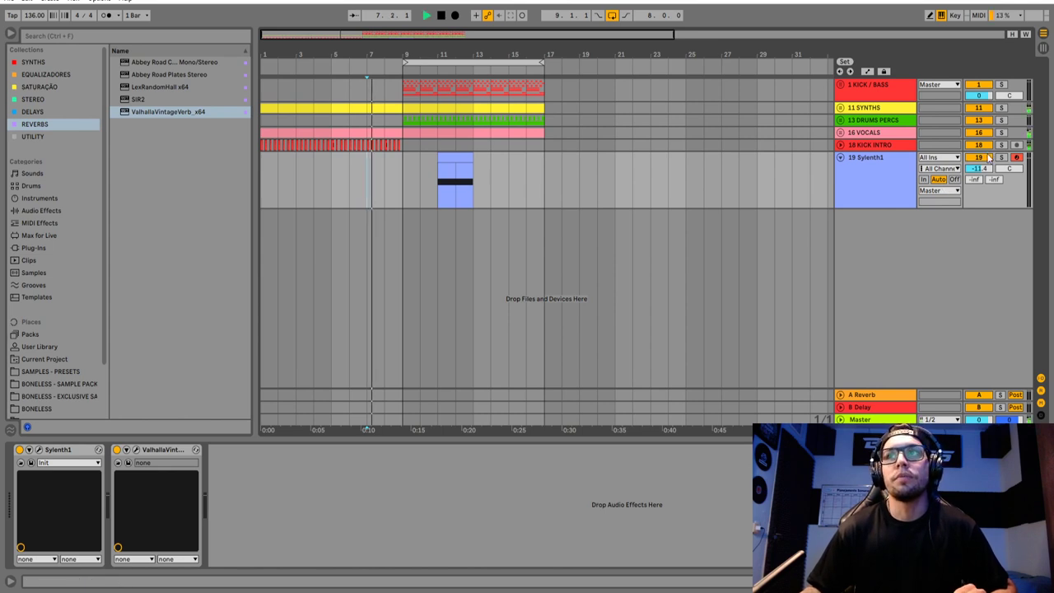
left_click_drag(977, 168, 981, 175)
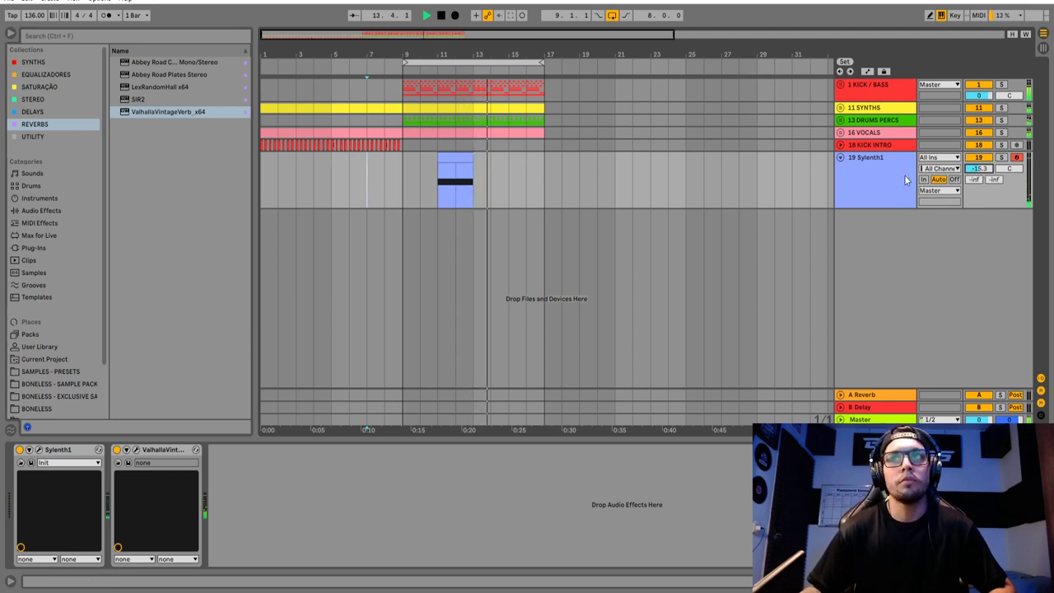
Step: Solo the Sylenth1 track and insert a new audio track below it
left_click(1001, 157)
right_click(874, 181)
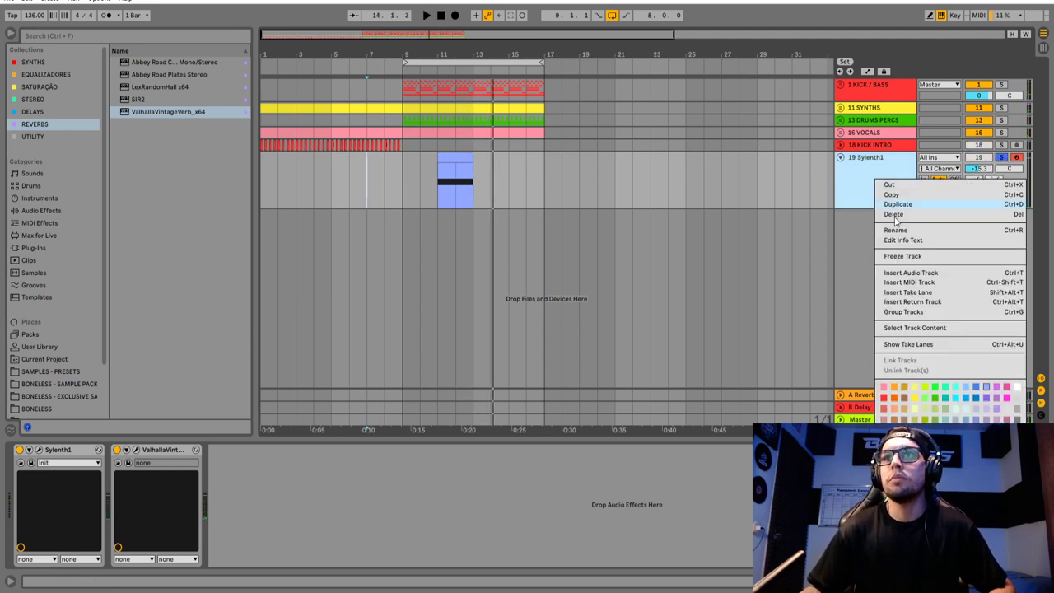
left_click(787, 202)
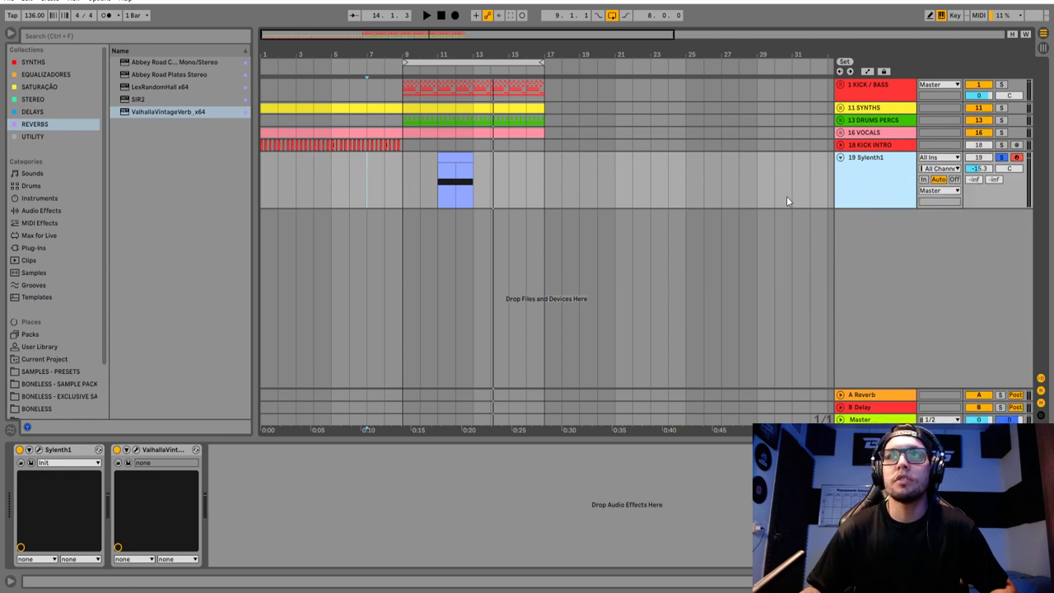
left_click(206, 435)
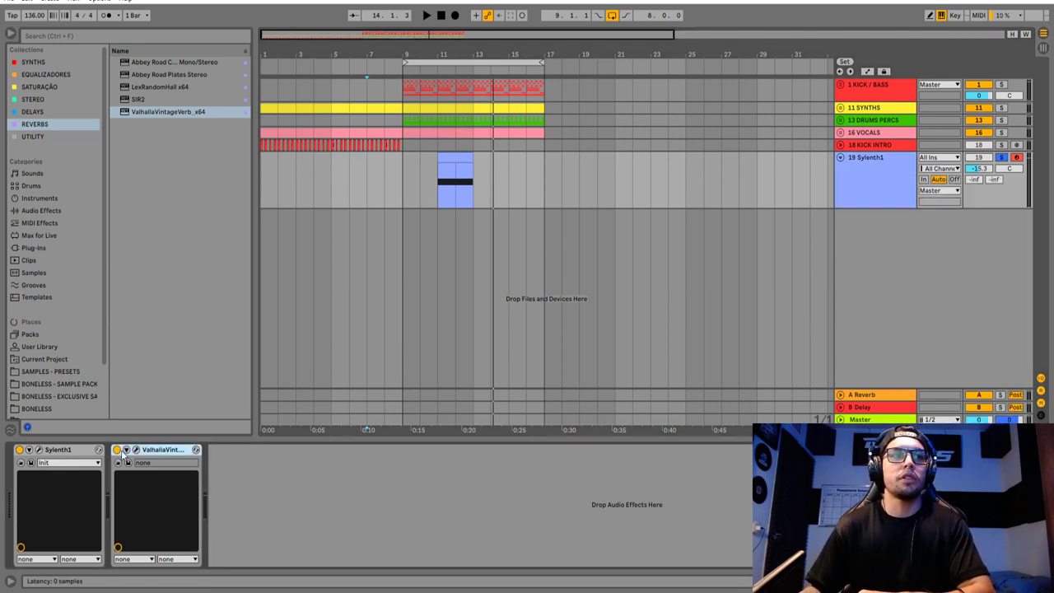
right_click(910, 240)
left_click(938, 243)
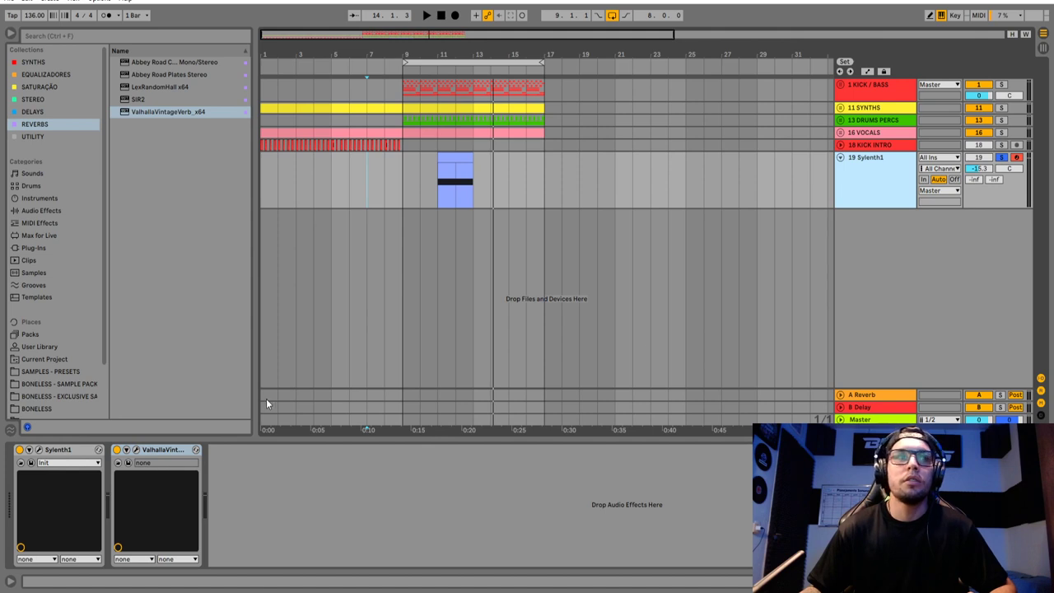
left_click(883, 179)
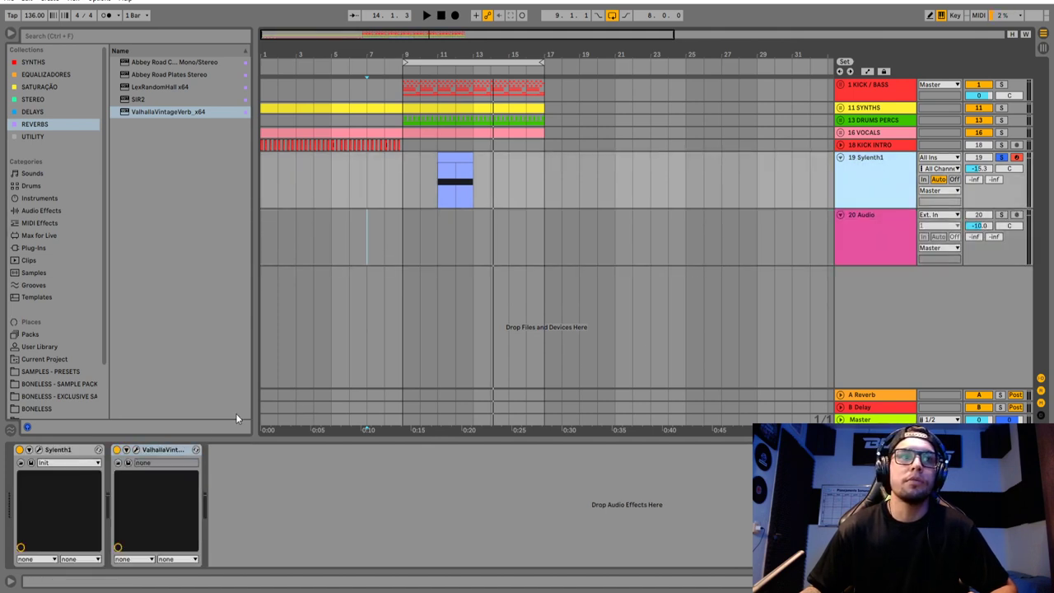
Step: Move the ValhallaVintageVerb effect from the Sylenth1 track to the end of the new audio track's device chain
left_click_drag(172, 451, 801, 326)
left_click_drag(861, 222, 862, 223)
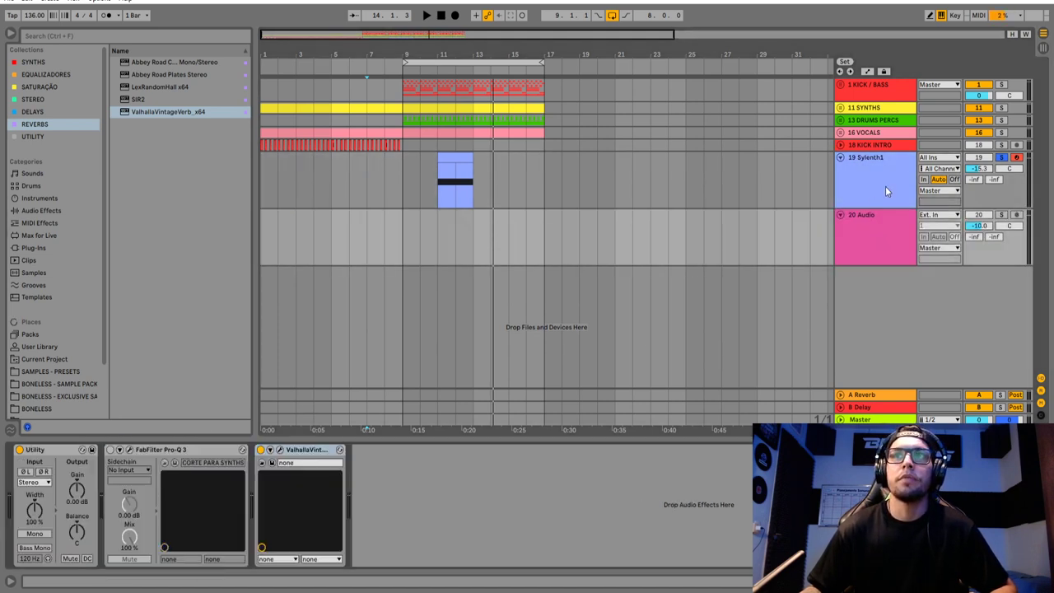
left_click(999, 202)
Step: Set the new audio track's input to Resampling and arm it for recording
left_click(955, 215)
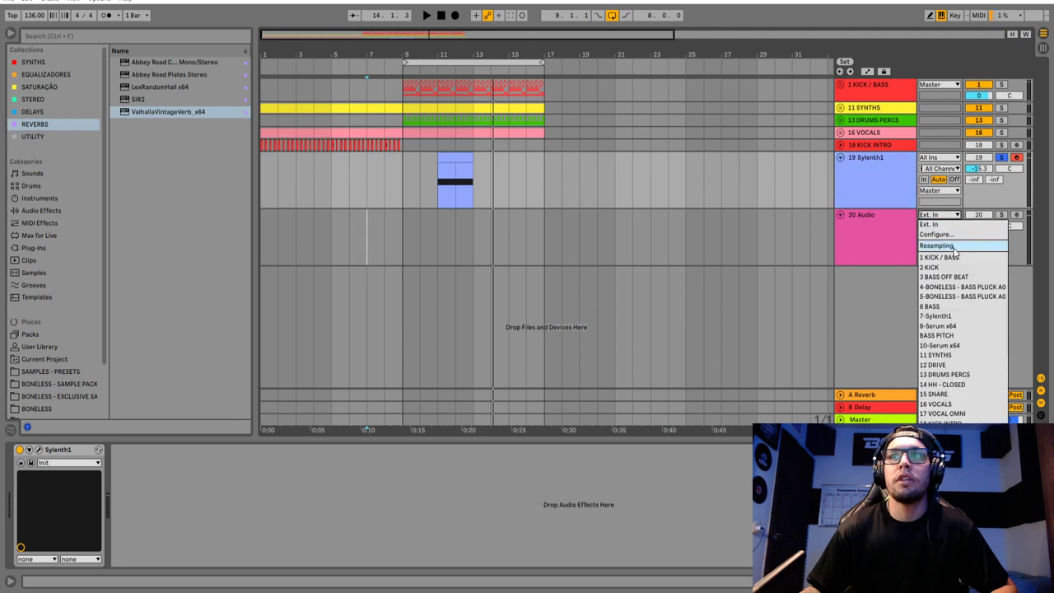
left_click(952, 246)
left_click(1015, 216)
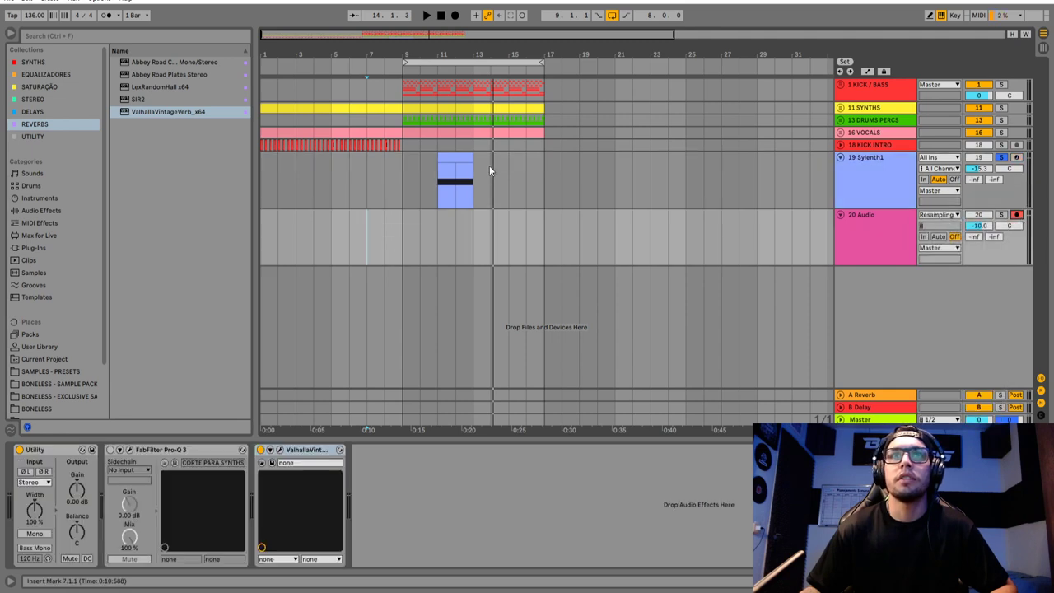
Step: Record the soloed Sylenth1 clip from bar 11 to just past bar 13 onto the audio track
left_click(451, 159)
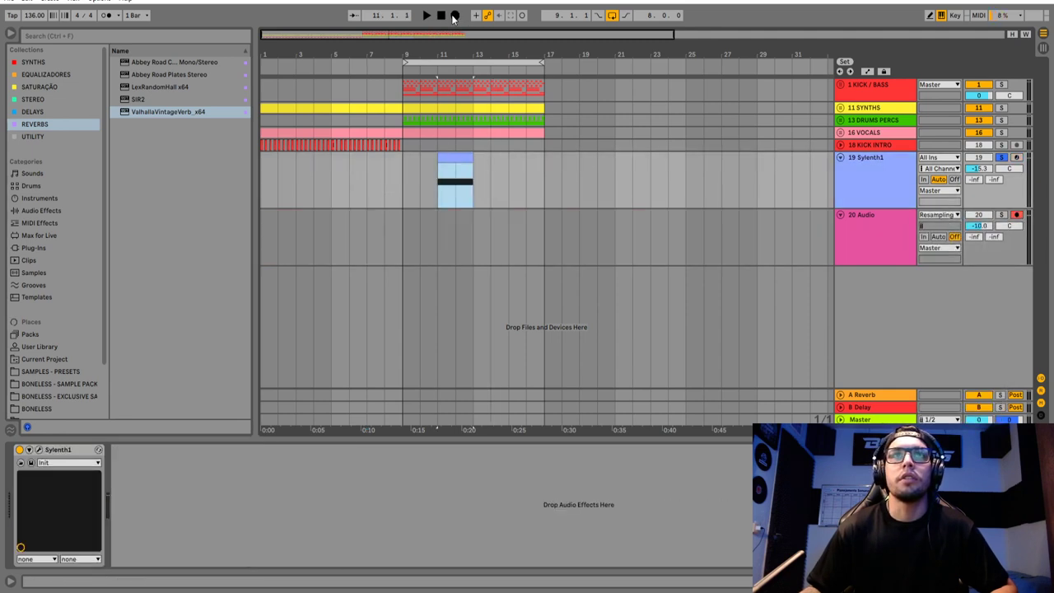
left_click(454, 16)
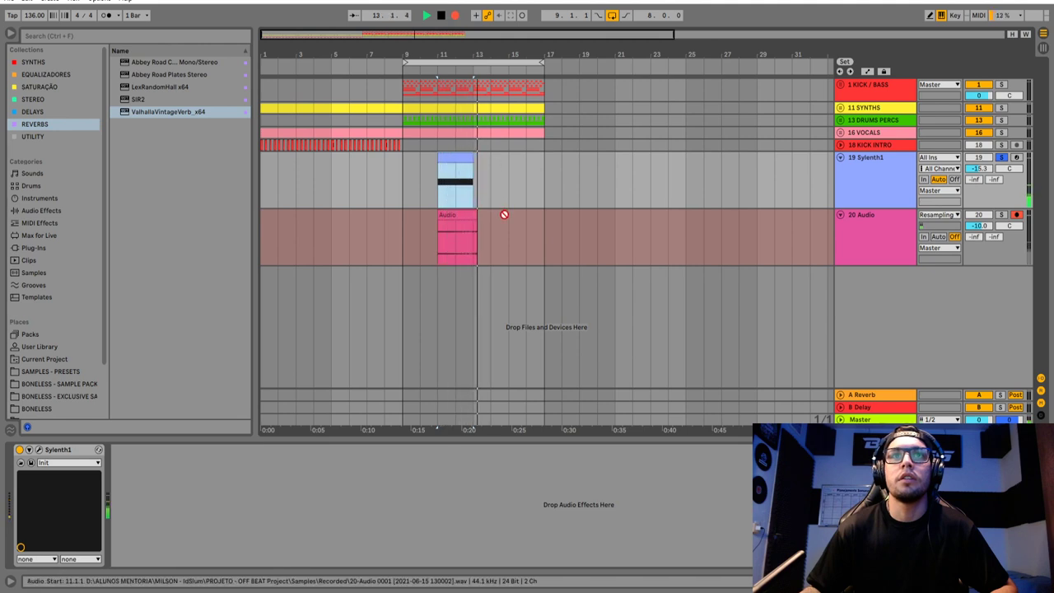
key("space")
Step: Trim the recording at bar 13 with a short fade-out and reset the audio track's volume to 0 dB
left_click(482, 235)
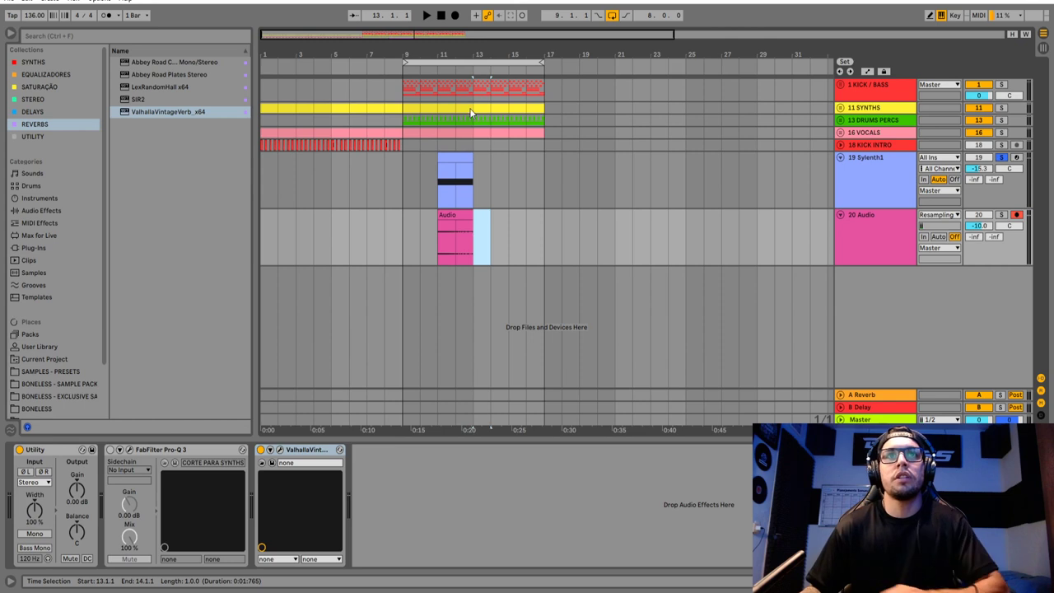
scroll(472, 113, "up", 5)
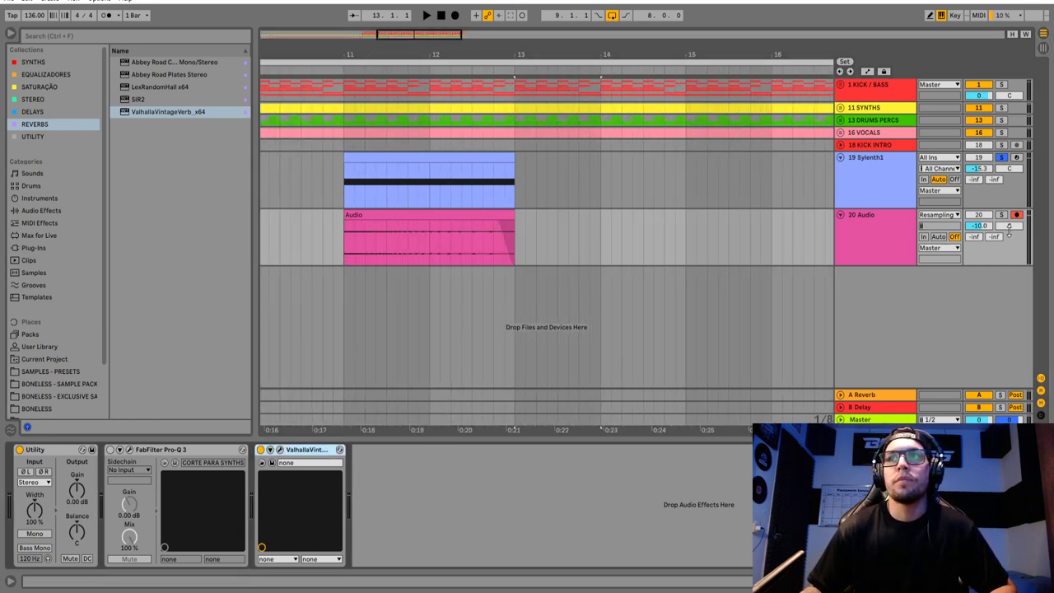
key("Delete")
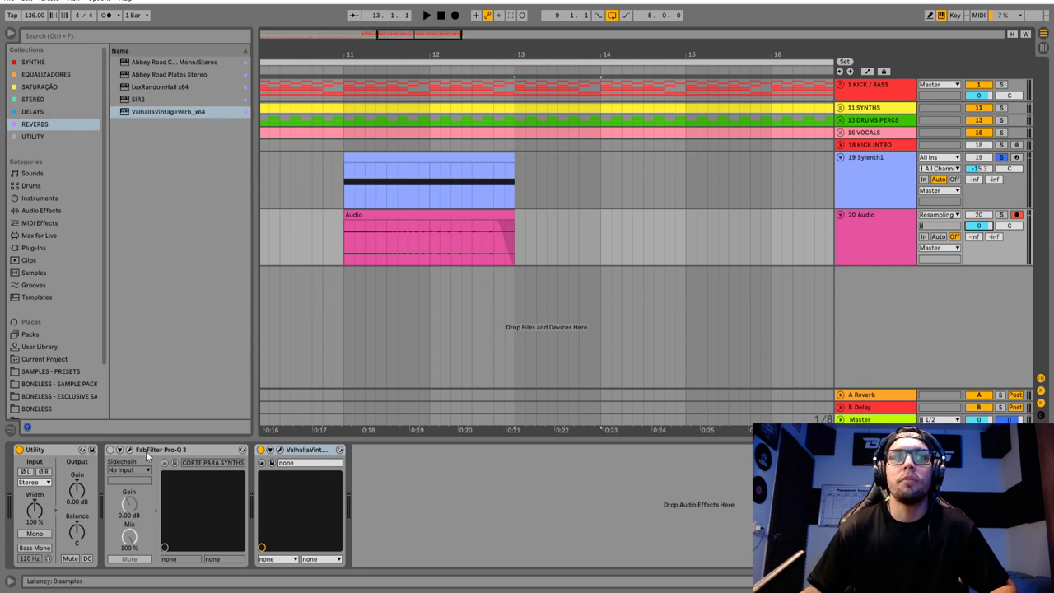
Step: Switch off the Sylenth1 track and its solo, and play the recorded clip with the arrangement while slightly lengthening its fade-out
left_click(823, 234)
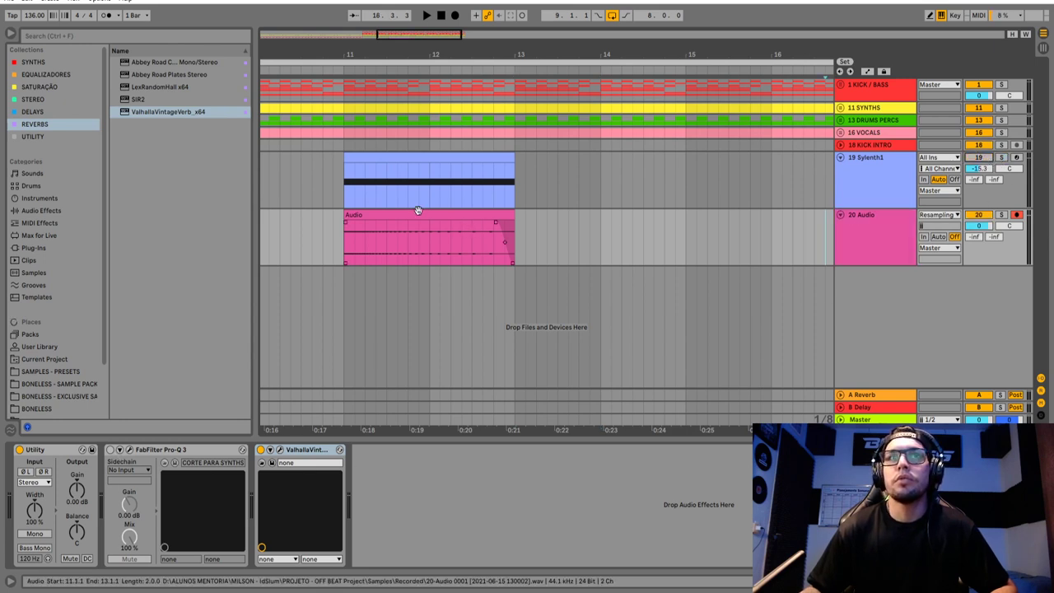
left_click(382, 216)
key("space")
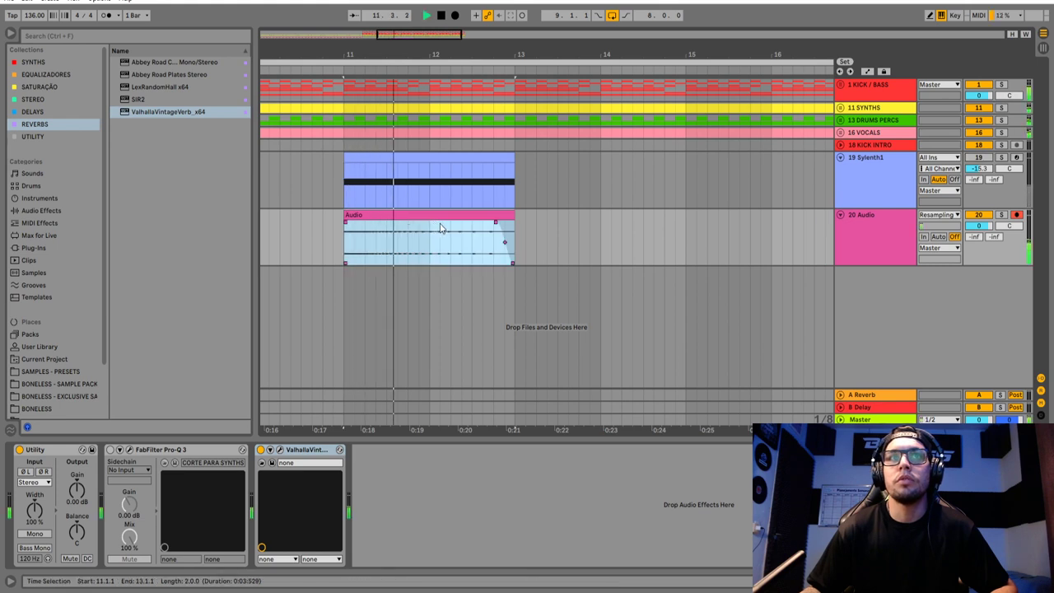
left_click_drag(495, 221, 491, 221)
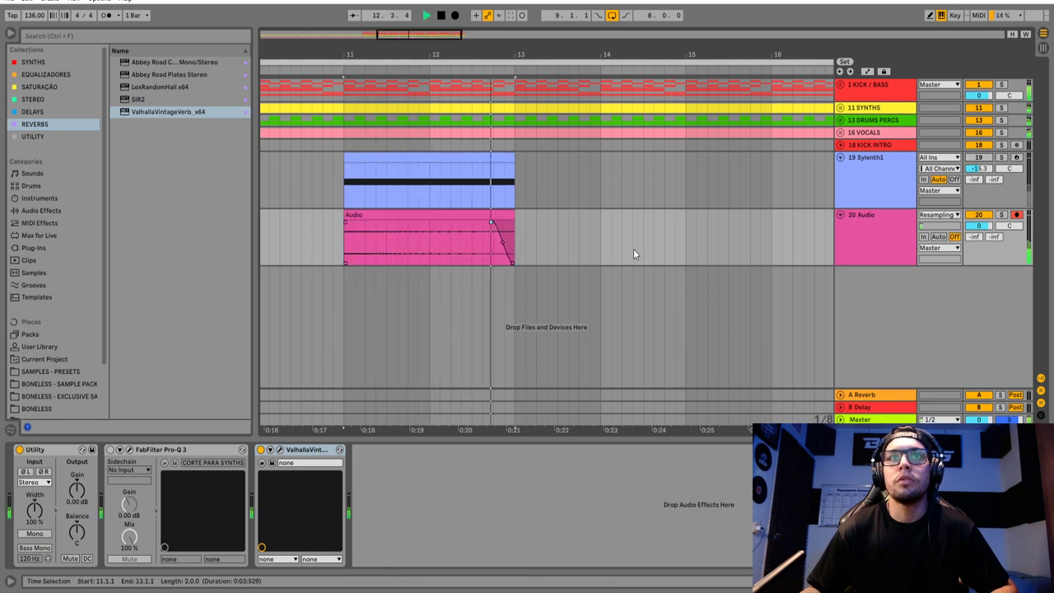
left_click_drag(620, 53, 611, 31)
key("space")
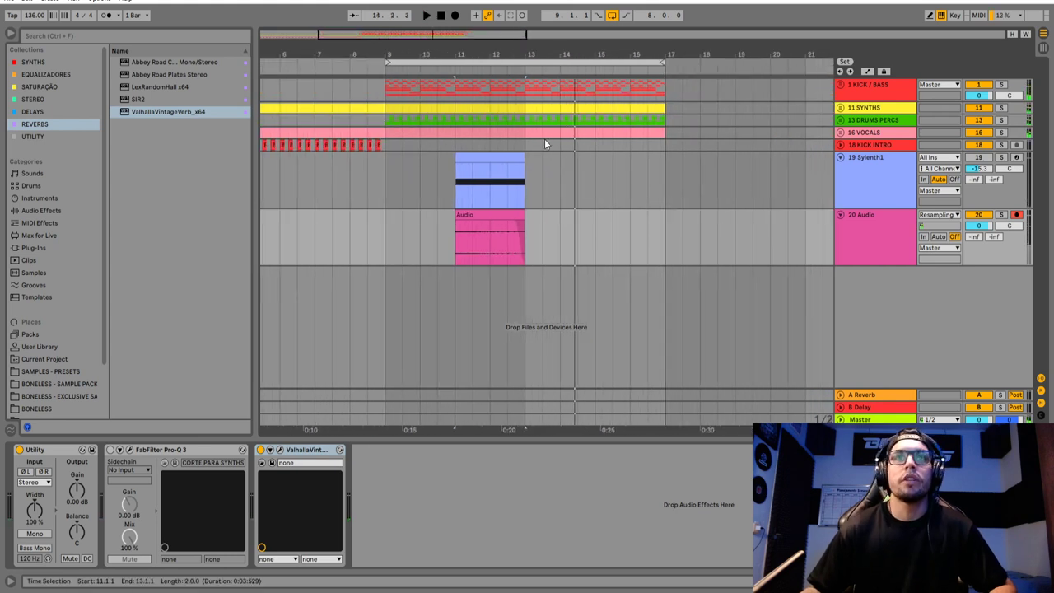
Step: Copy a one-beat slice of the recorded clip to bar 13 and duplicate it to fill that bar
mouse_move(545, 56)
left_mouse_down()
mouse_move(533, 76)
mouse_move(533, 50)
left_mouse_up()
left_click(558, 256)
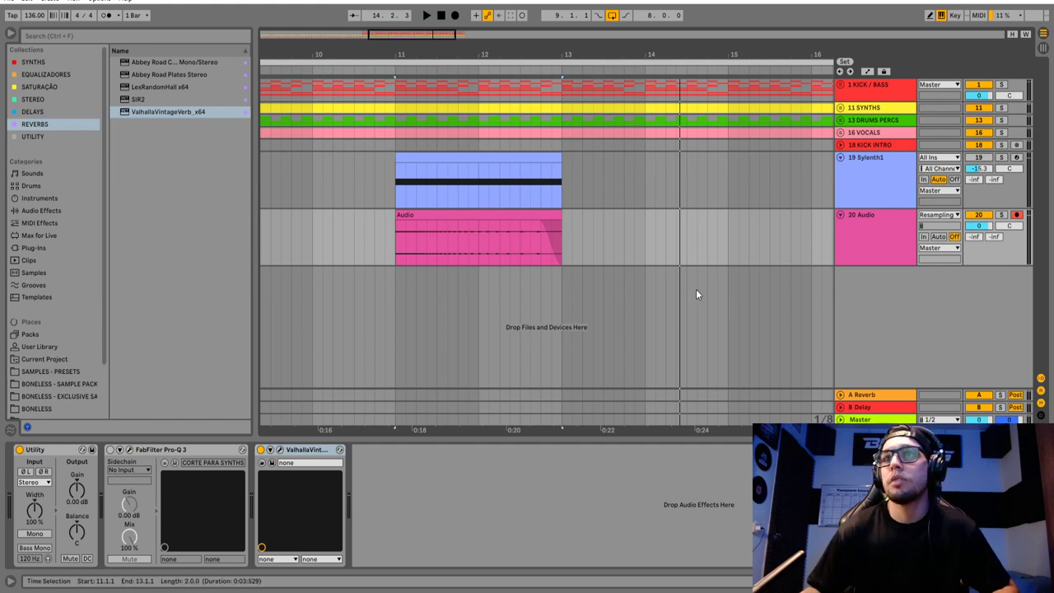
left_click_drag(499, 245, 572, 220)
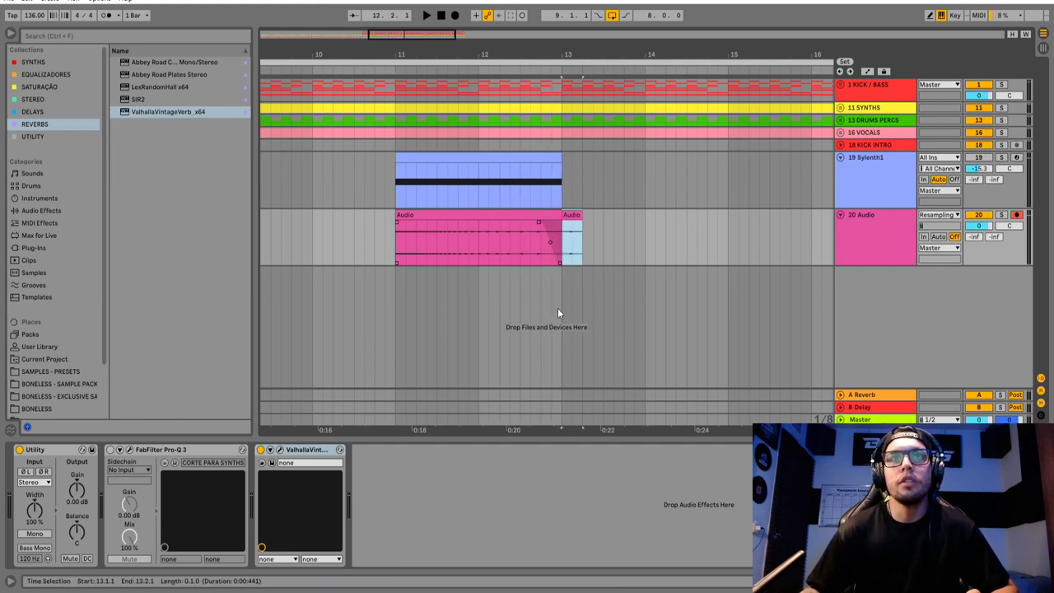
key("ctrl+d")
key("ctrl+d")
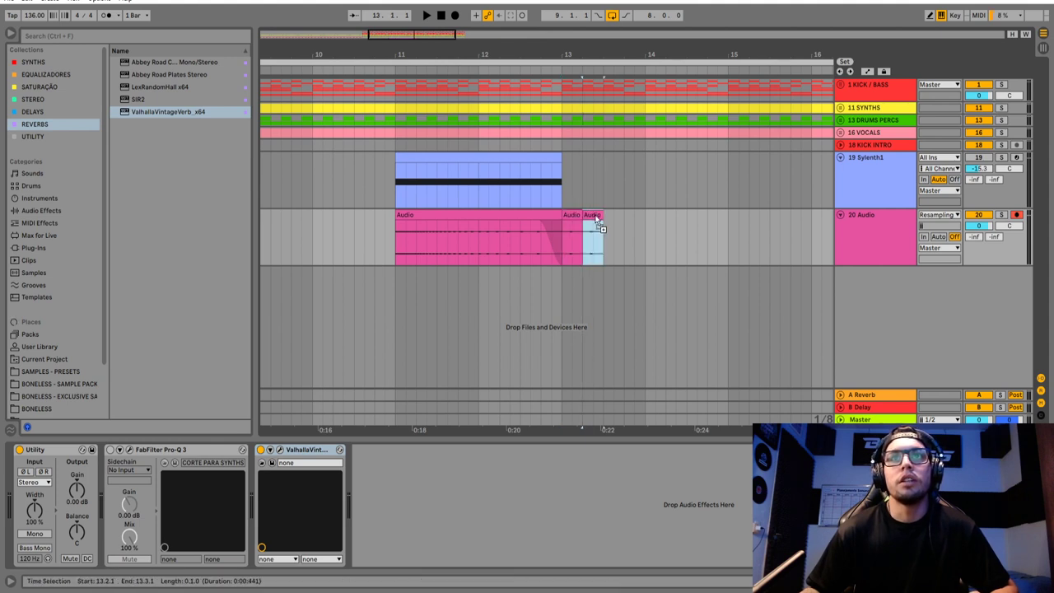
key("ctrl+d")
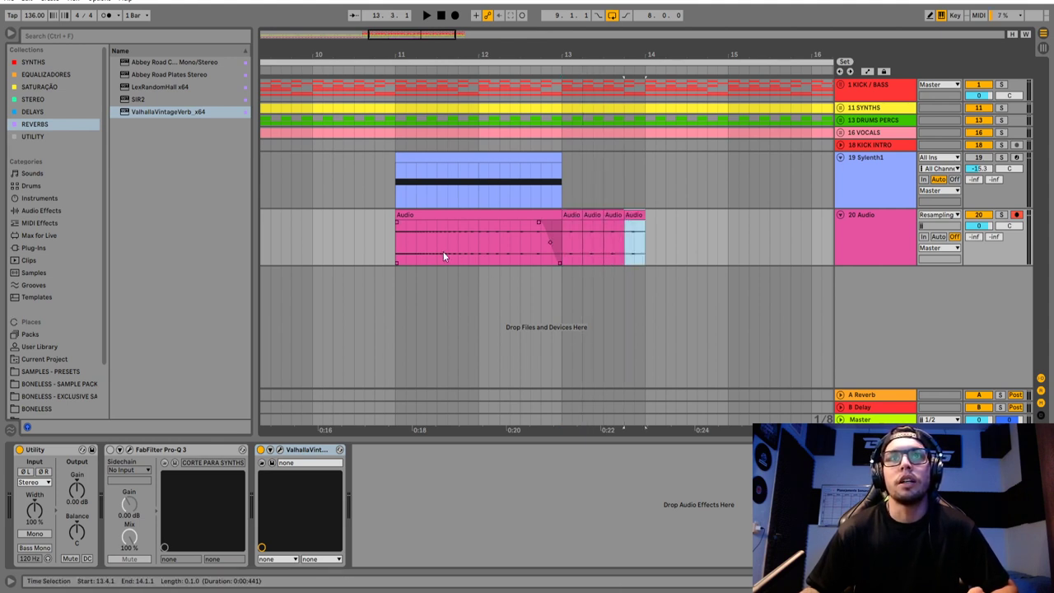
Step: Play the arrangement from bar 11 and listen to the repeated one-beat slices in bar 13
left_click(405, 245)
key("space")
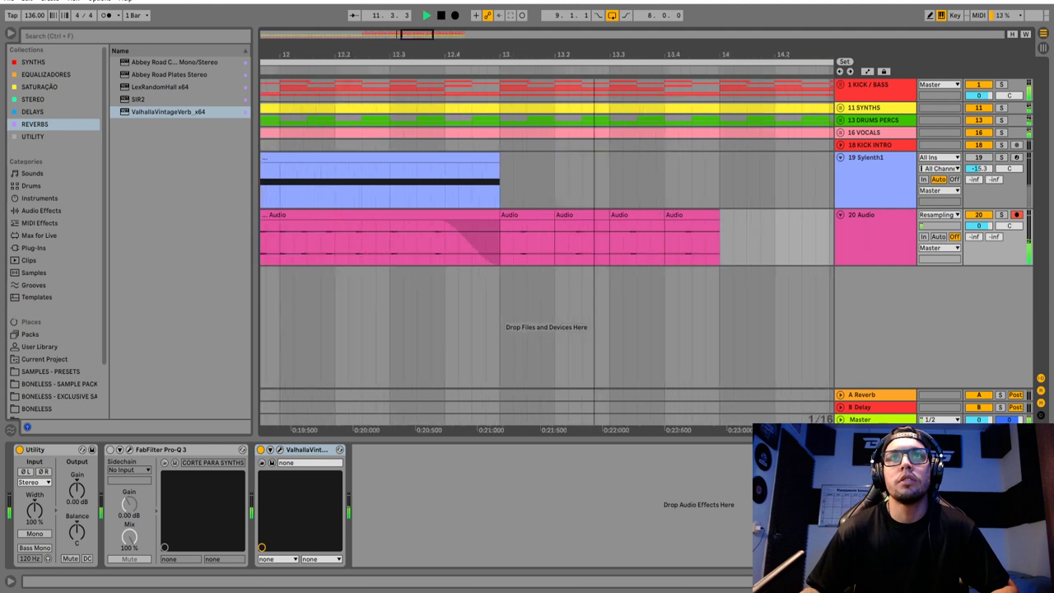
scroll(440, 214, "up", 3)
left_click(543, 222)
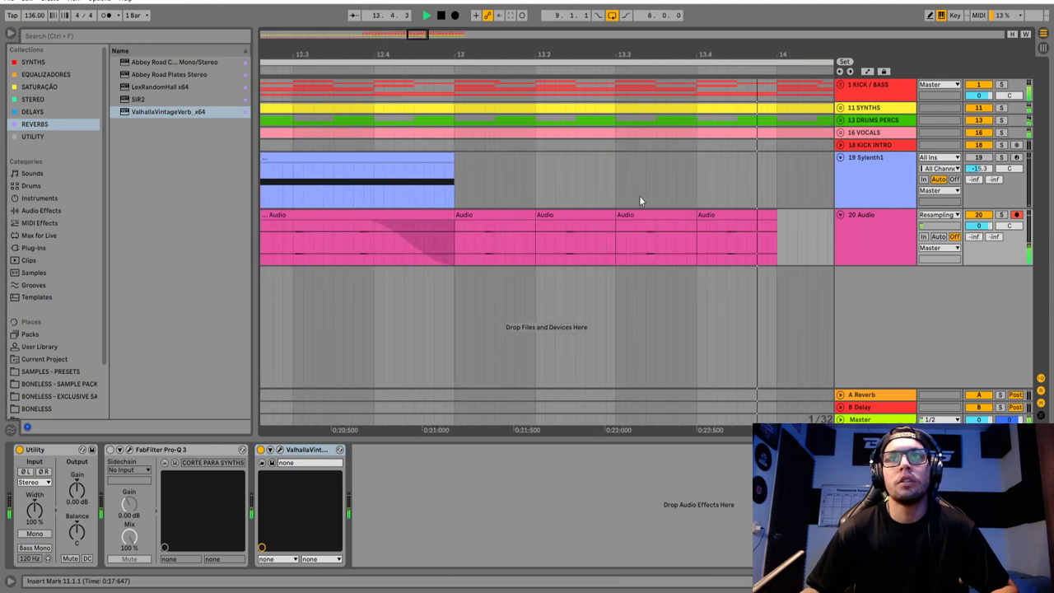
Step: Turn the arrangement grid off and shift the first one-beat slice slightly past the start of bar 13
left_click(495, 214)
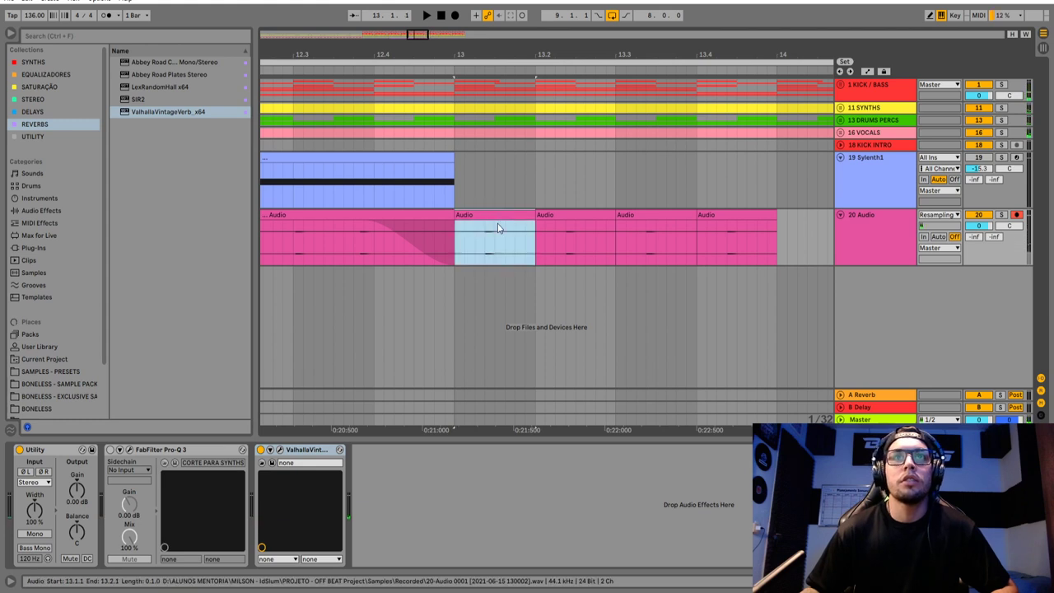
right_click(453, 221)
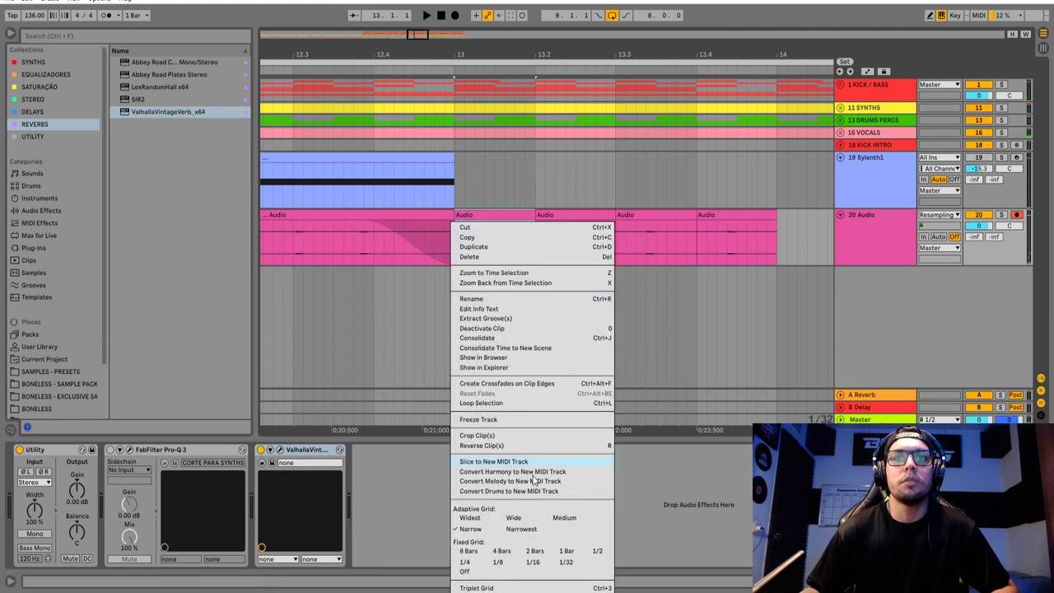
left_click(463, 571)
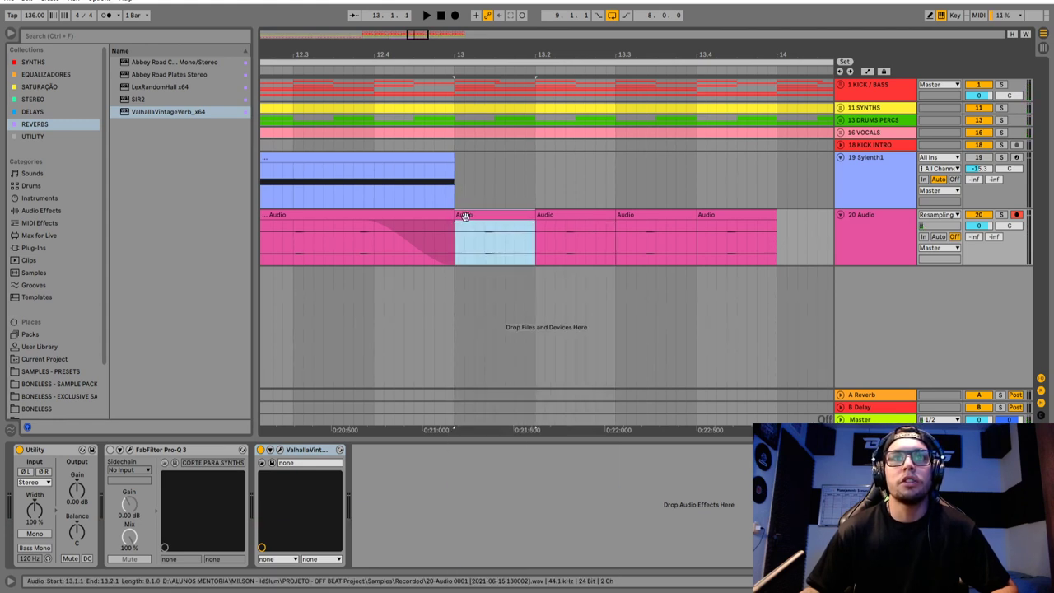
left_click_drag(488, 217, 497, 216)
left_click(499, 216)
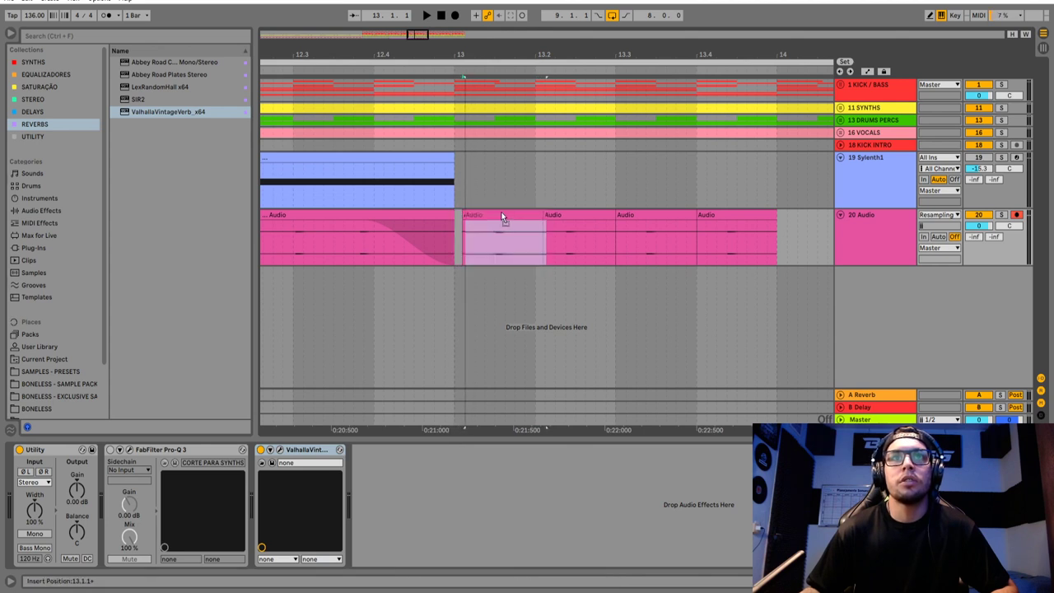
left_click(498, 214)
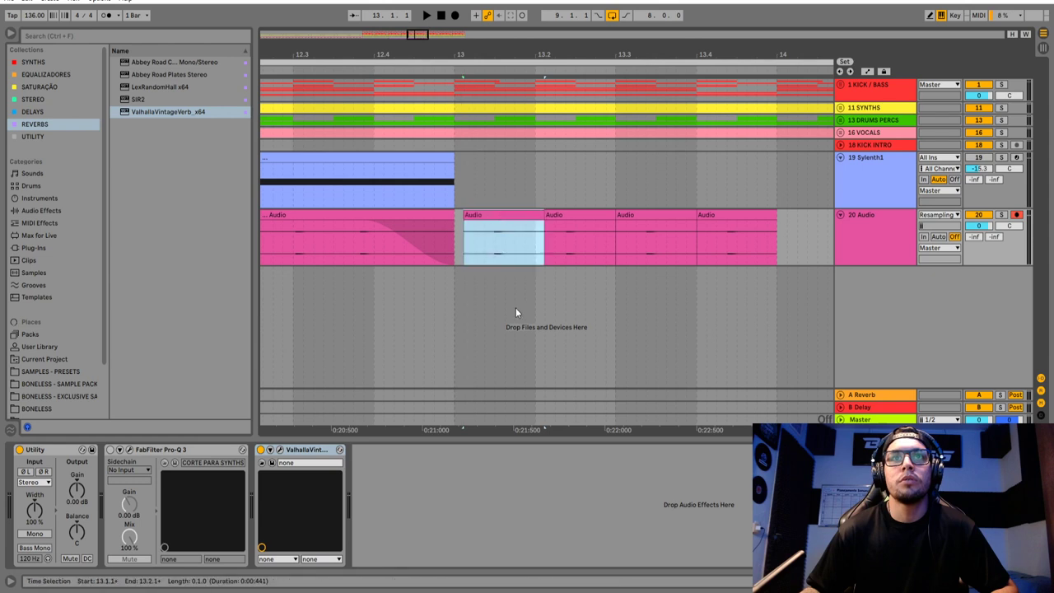
Step: Set the grid to 1/16, consolidate the shifted slice into a one-beat clip from 13.1.1 to 13.2.1, and give it a short fade-in
right_click(516, 231)
left_click(601, 563)
left_click_drag(536, 238, 466, 222)
key("ctrl+j")
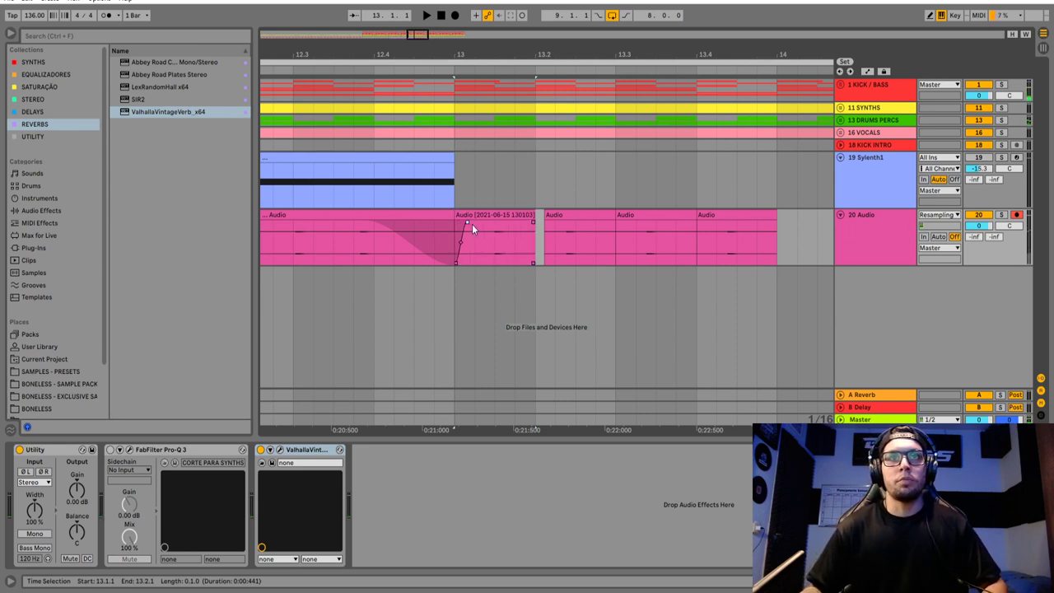
Step: Add a short fade-out to the consolidated one-beat slice and duplicate it over the old slices until the row reaches bar 17
left_click(513, 221)
key("ctrl+d")
key("ctrl+d")
key("ctrl+d")
key("ctrl+d")
key("ctrl+d")
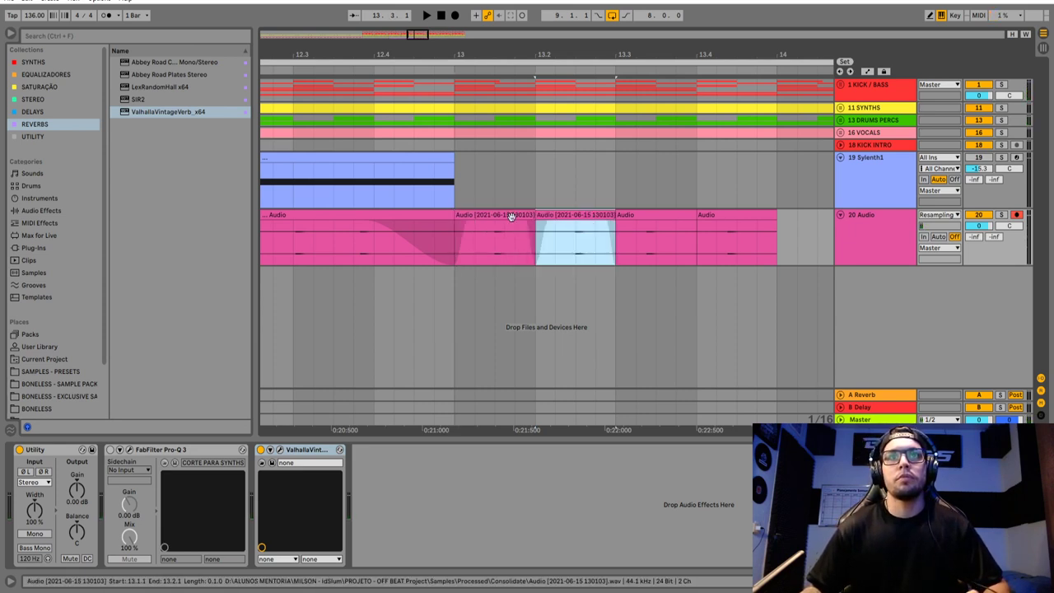
key("minus")
key("minus")
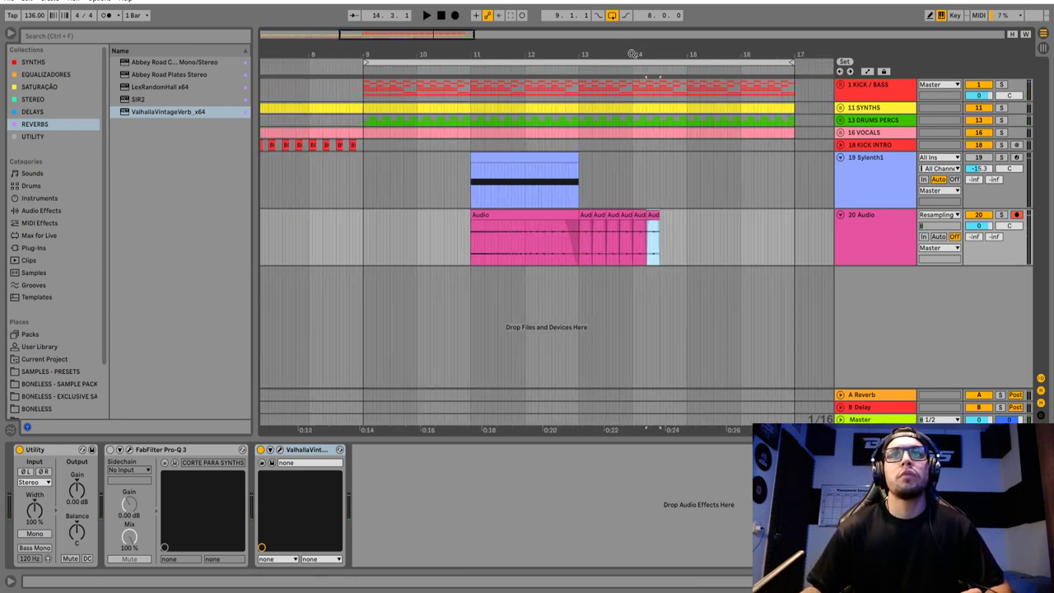
key("ctrl+d")
key("ctrl+d")
key("ctrl+d")
key("ctrl+d")
key("ctrl+d")
key("ctrl+d")
key("ctrl+d")
key("ctrl+d")
key("ctrl+d")
key("ctrl+d")
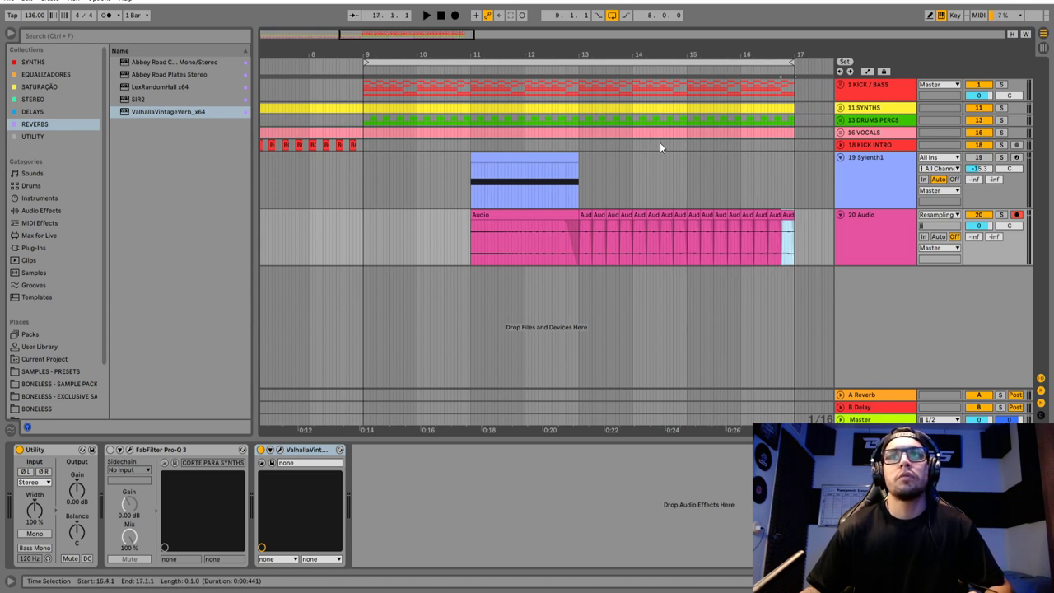
Step: Set the adaptive grid to Narrow and move the Sylenth1 and Audio track clips spanning bars 11 to 17 back to start at bar 7
right_click(758, 180)
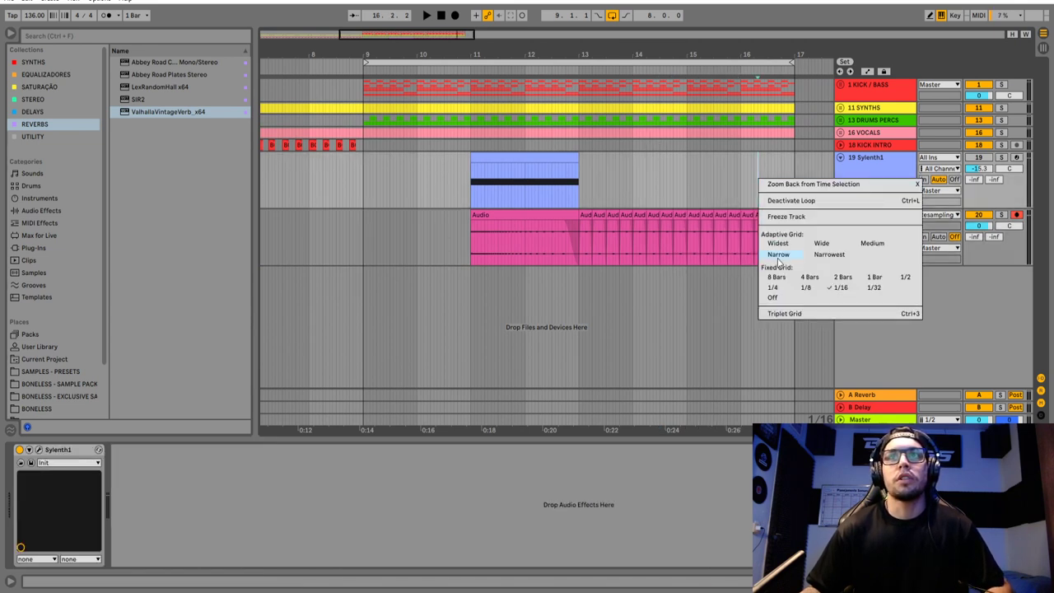
left_click(778, 254)
left_click_drag(786, 188, 472, 243)
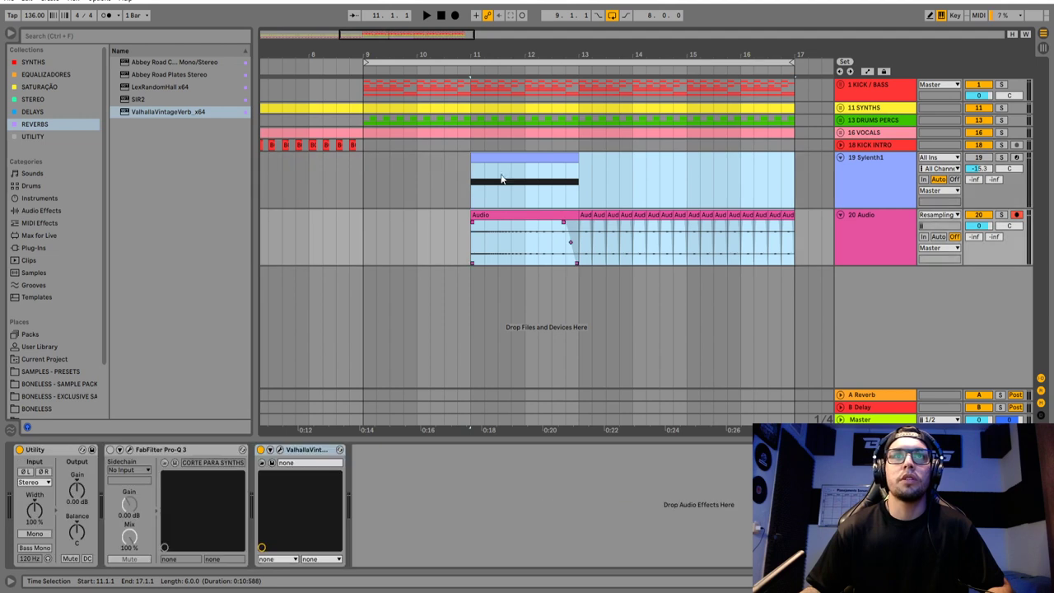
left_click_drag(500, 179, 311, 174)
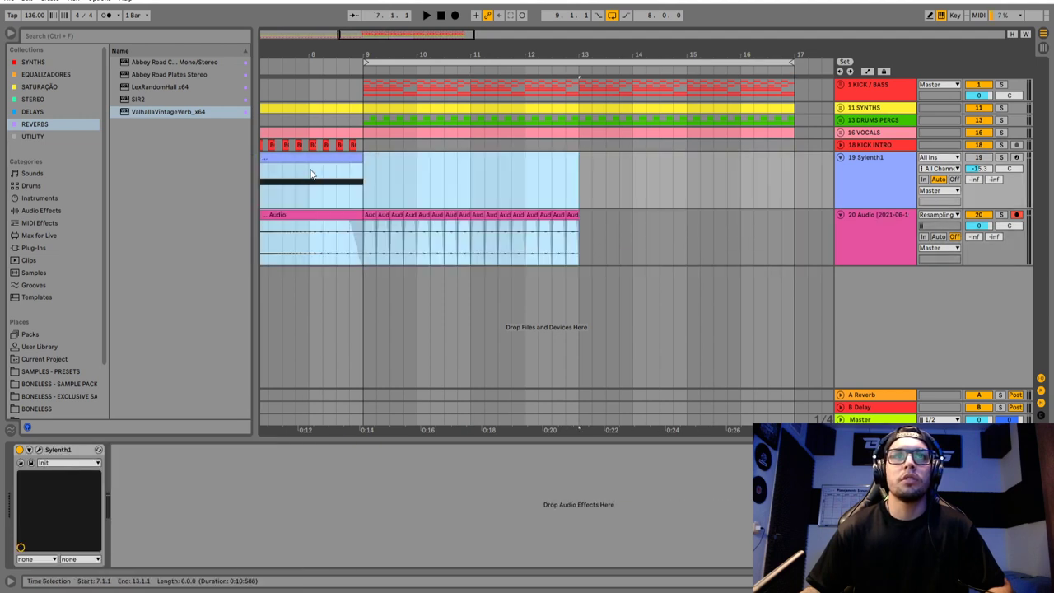
Step: Play the arrangement from shortly before bar 7 and listen to the relocated clip and its repeated slices in context
key("minus")
left_click(409, 181)
key("space")
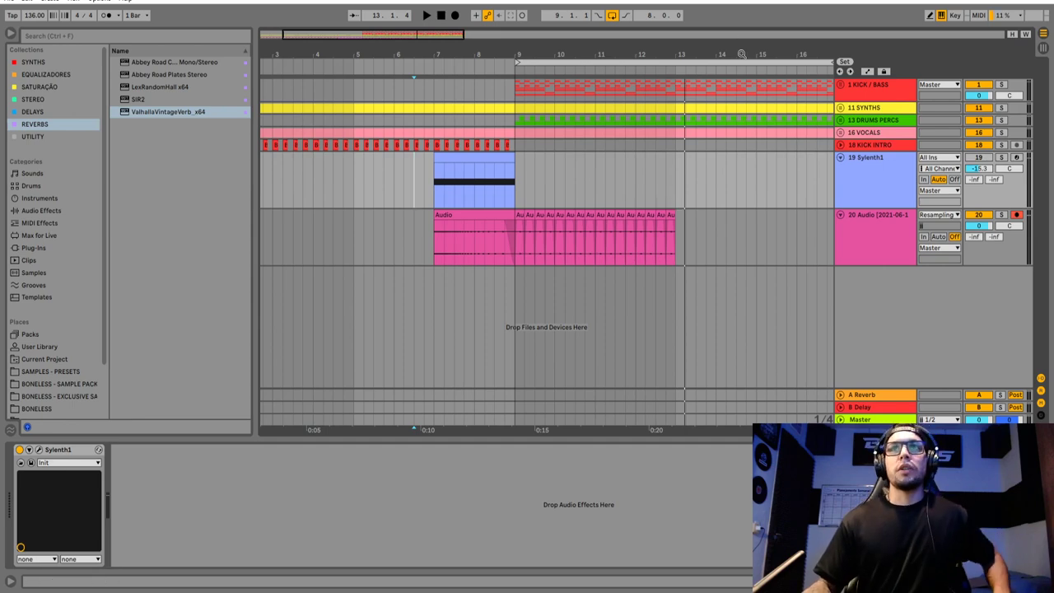
left_click_drag(742, 55, 724, 41)
left_click_drag(557, 55, 612, 52)
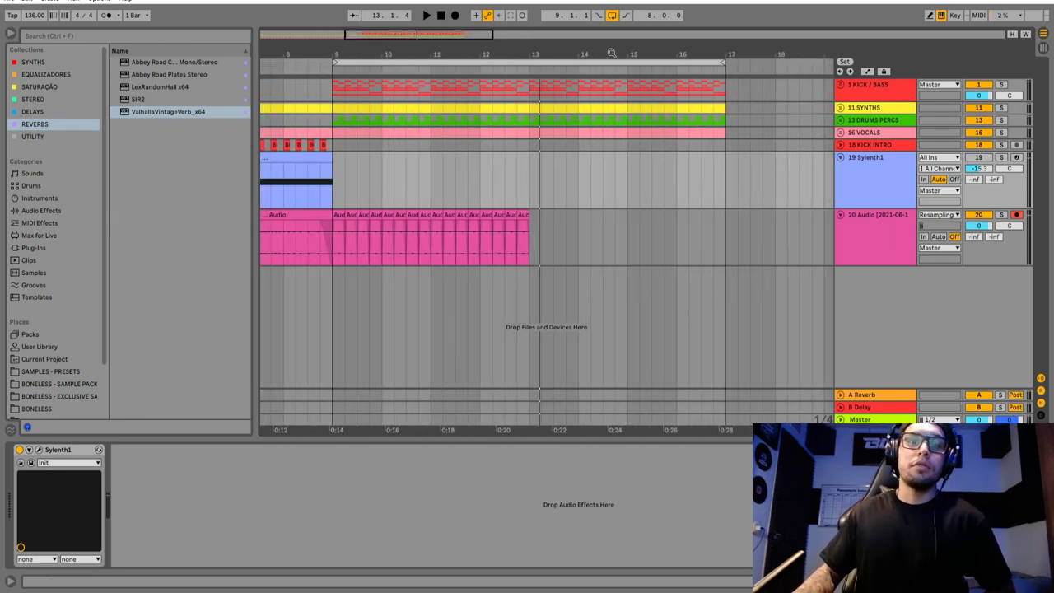